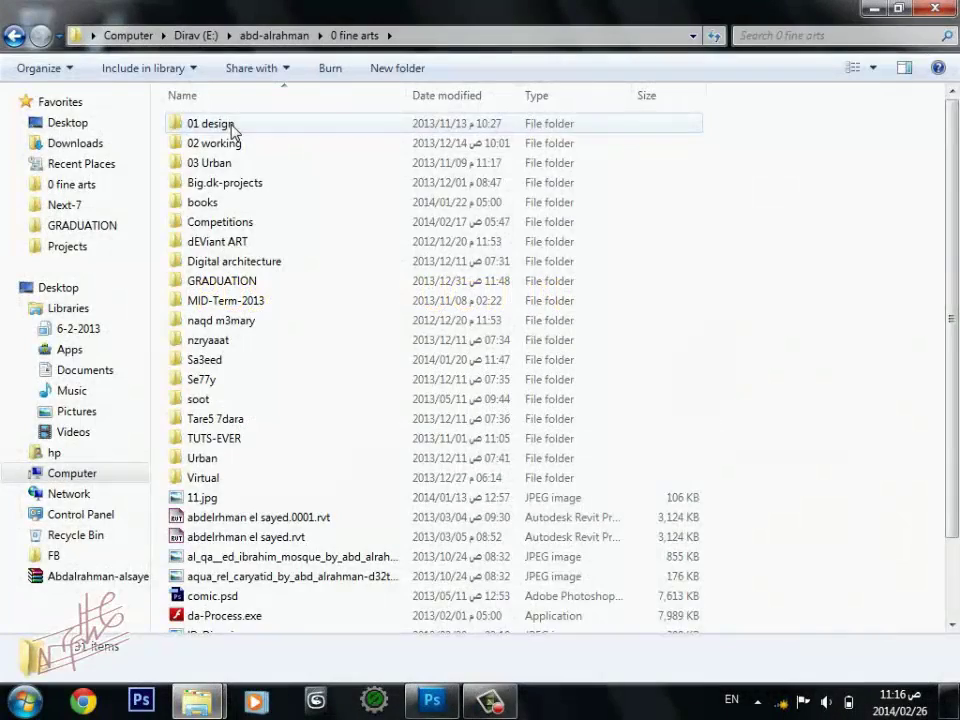
Step: Open the Postproduction TUT folder inside 01 design > 00+Learning hub in Windows Explorer
{"action": "double_click", "coordinate": [231, 126]}
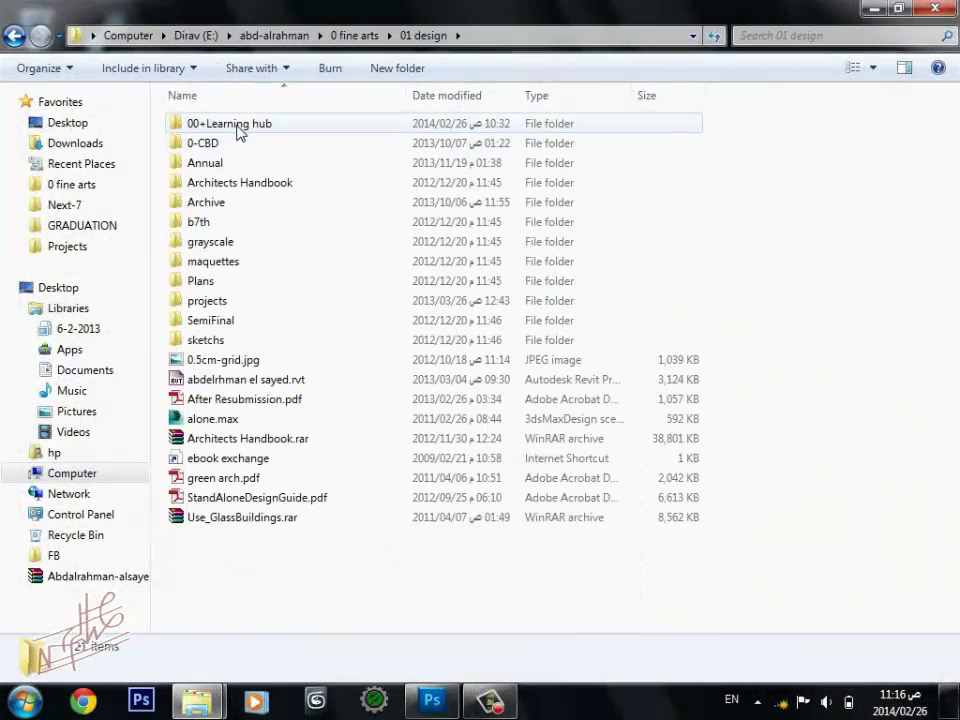
{"action": "double_click", "coordinate": [238, 130]}
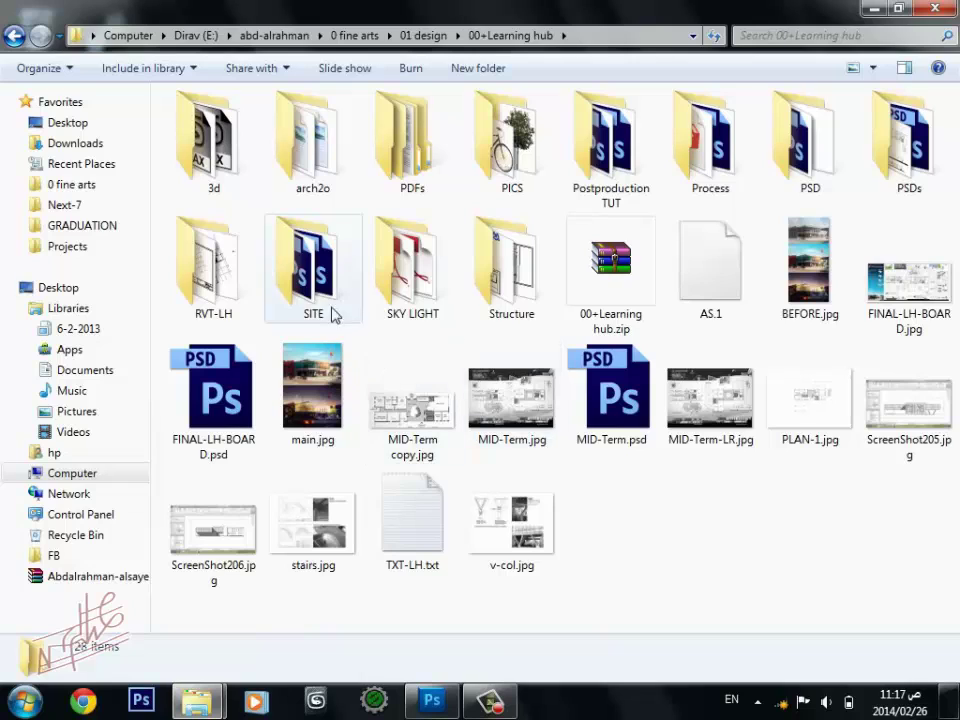
{"action": "left_click", "coordinate": [614, 176]}
{"action": "double_click", "coordinate": [614, 176]}
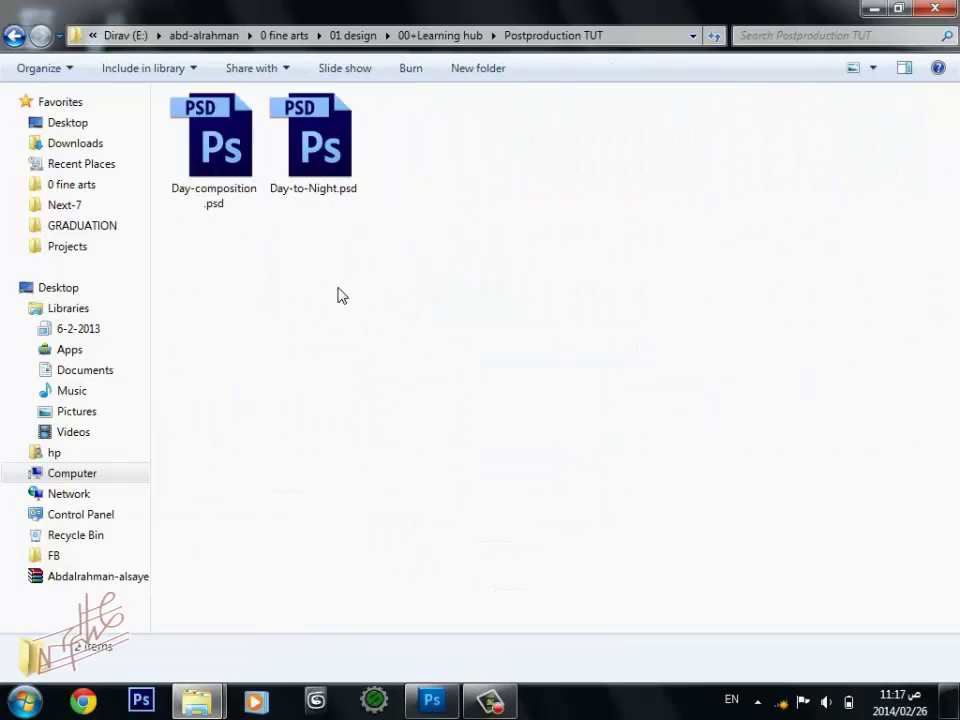
{"action": "right_click", "coordinate": [339, 290]}
{"action": "left_click", "coordinate": [382, 409]}
Step: Browse the RVT-LH folder of Revit files, then return to 00+Learning hub
{"action": "left_click", "coordinate": [452, 38]}
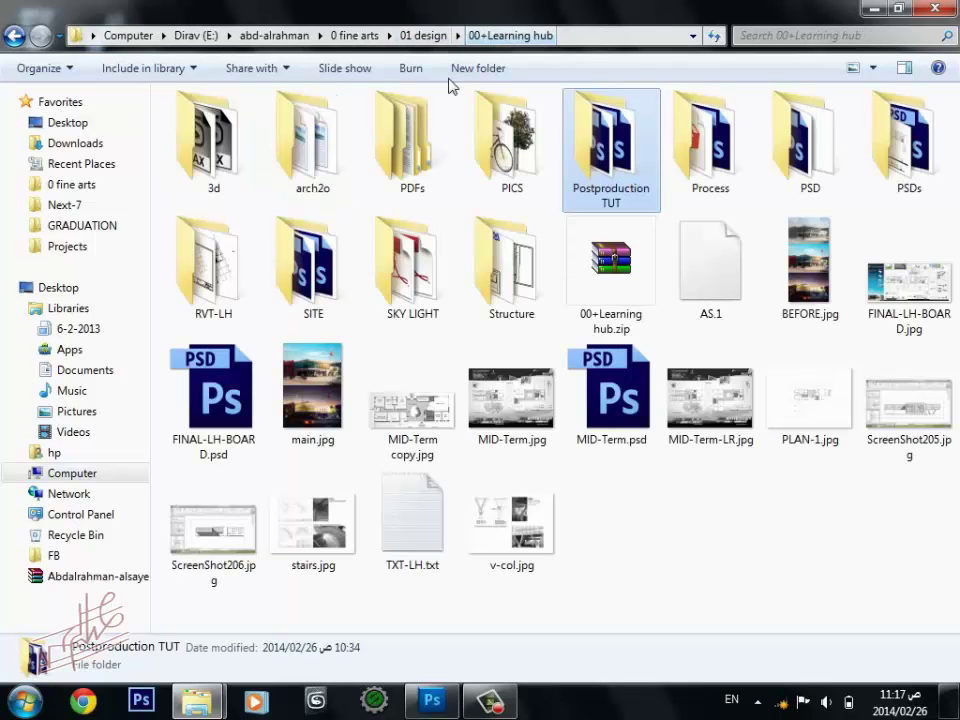
{"action": "double_click", "coordinate": [235, 278]}
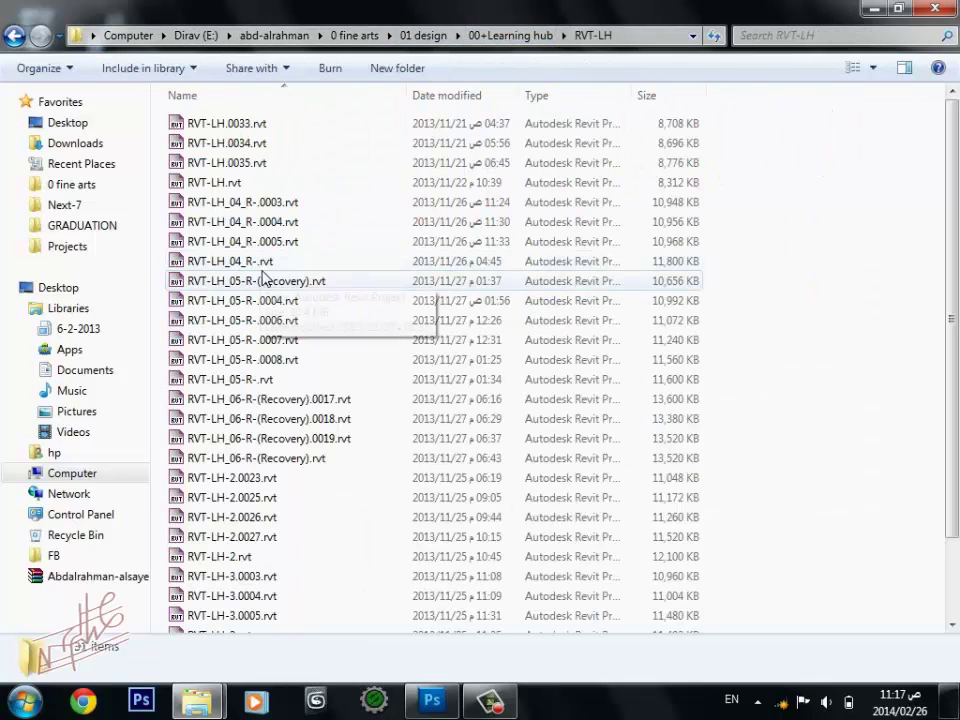
{"action": "scroll", "coordinate": [296, 302], "scroll_direction": "down", "scroll_amount": 1}
{"action": "scroll", "coordinate": [296, 302], "scroll_direction": "down", "scroll_amount": 1}
{"action": "scroll", "coordinate": [430, 94], "scroll_direction": "up", "scroll_amount": 2}
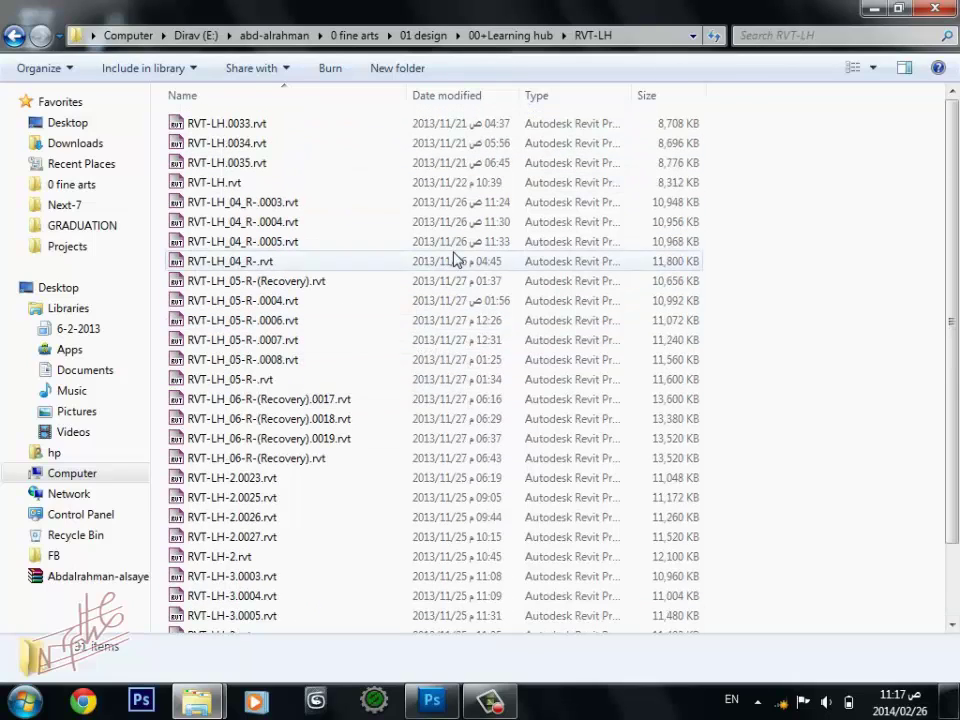
{"action": "left_click", "coordinate": [510, 36]}
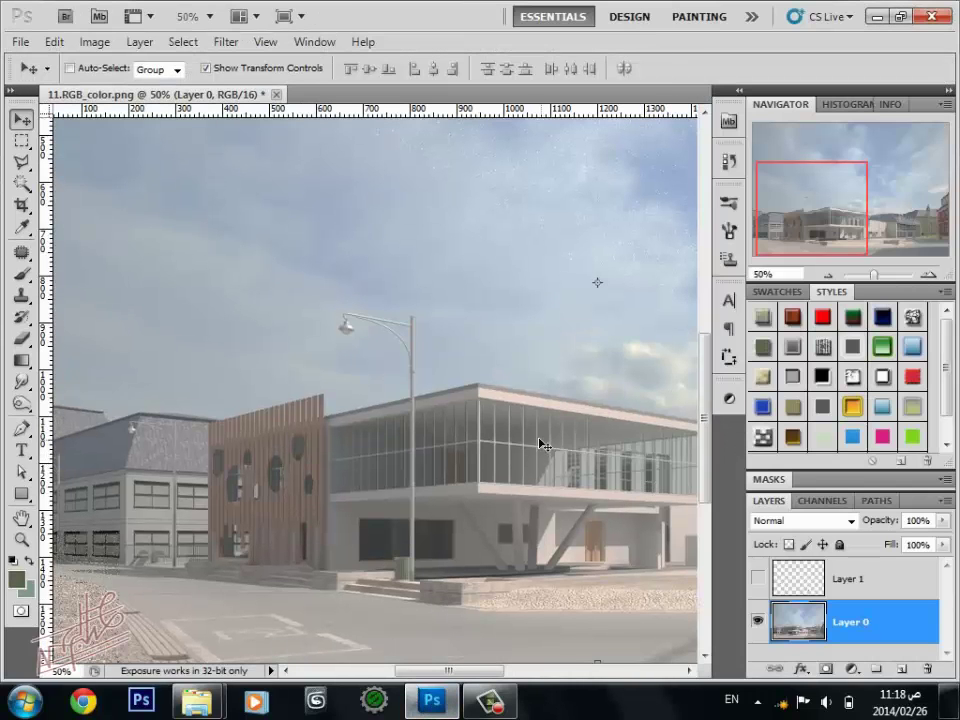
{"action": "left_click_drag", "start_coordinate": [540, 443], "coordinate": [494, 468]}
{"action": "scroll", "coordinate": [495, 468], "scroll_direction": "up", "scroll_amount": 1}
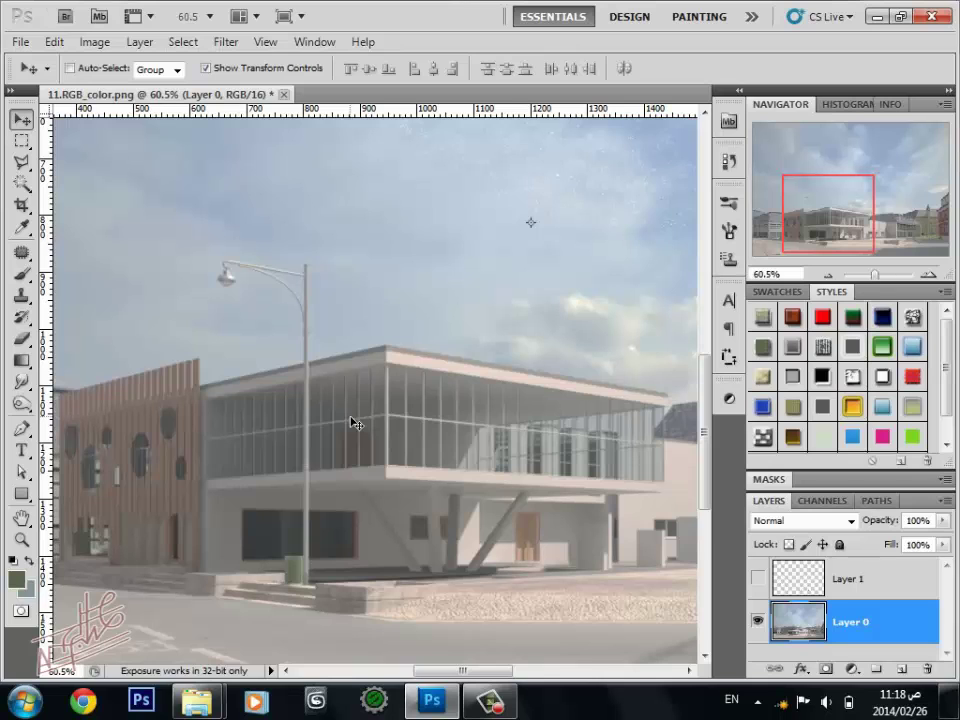
{"action": "left_click", "coordinate": [827, 274]}
{"action": "left_click_drag", "start_coordinate": [561, 454], "coordinate": [589, 456]}
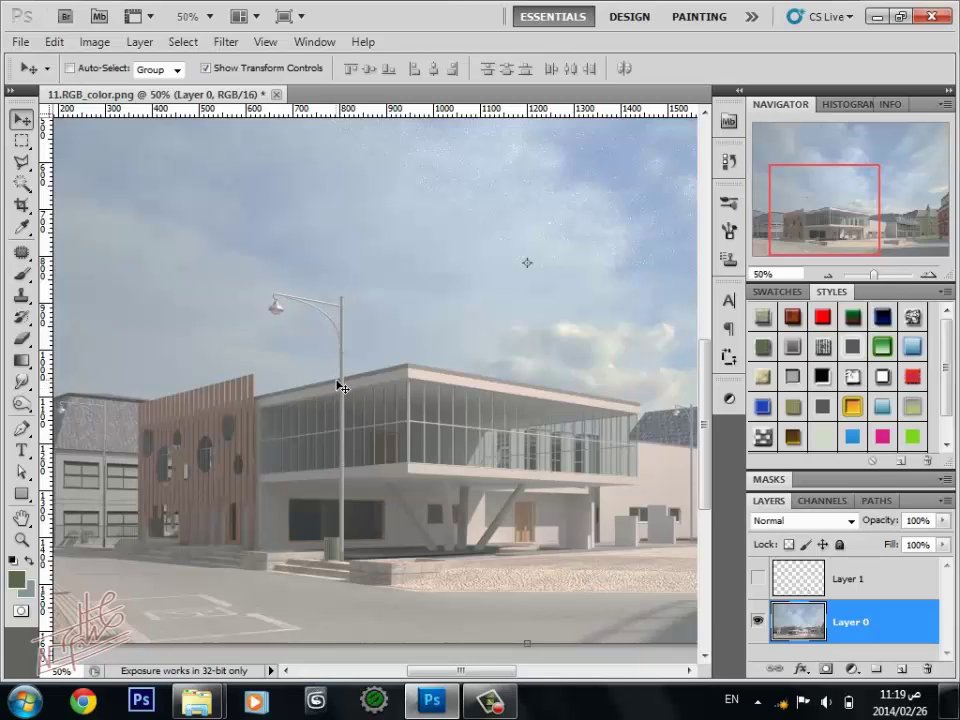
Step: Add a Levels adjustment layer above the render
{"action": "left_click", "coordinate": [852, 668]}
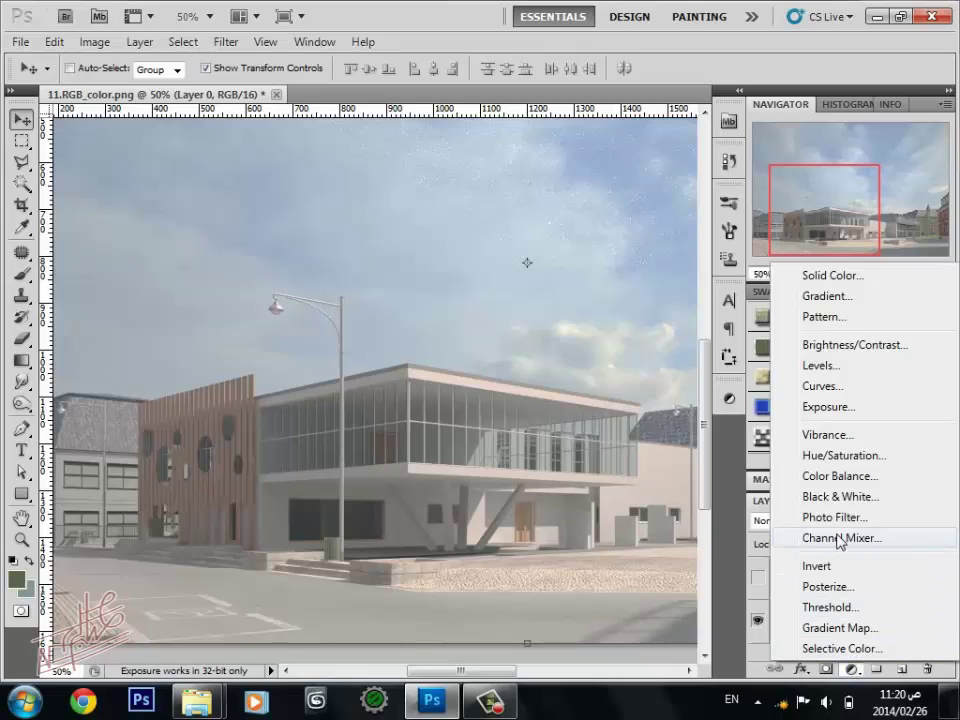
{"action": "key", "text": "Escape"}
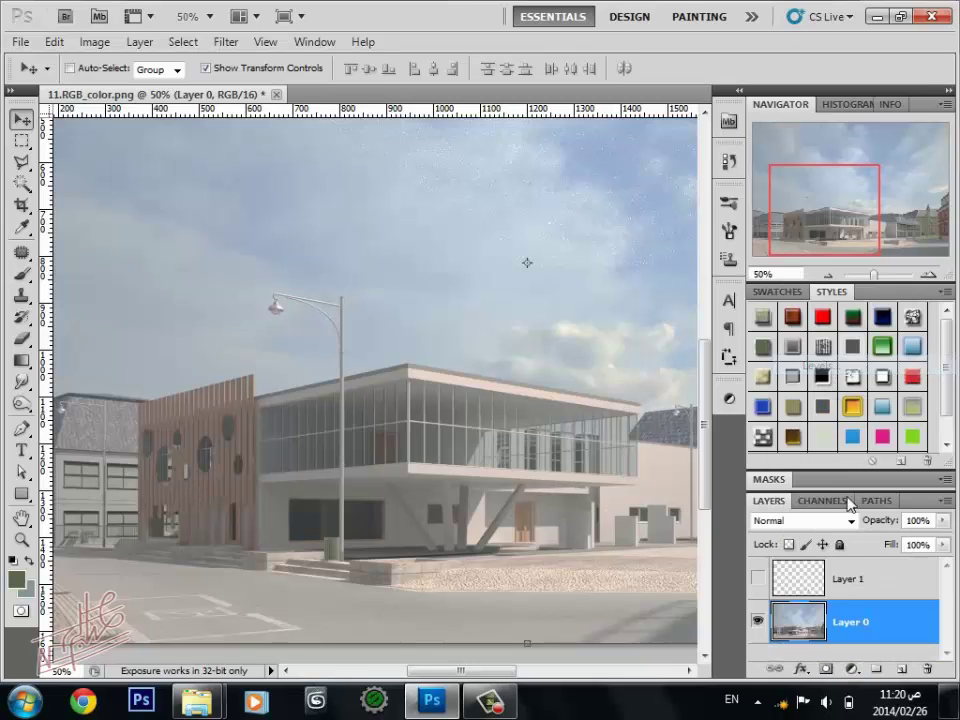
{"action": "left_click", "coordinate": [862, 674]}
{"action": "left_click", "coordinate": [855, 669]}
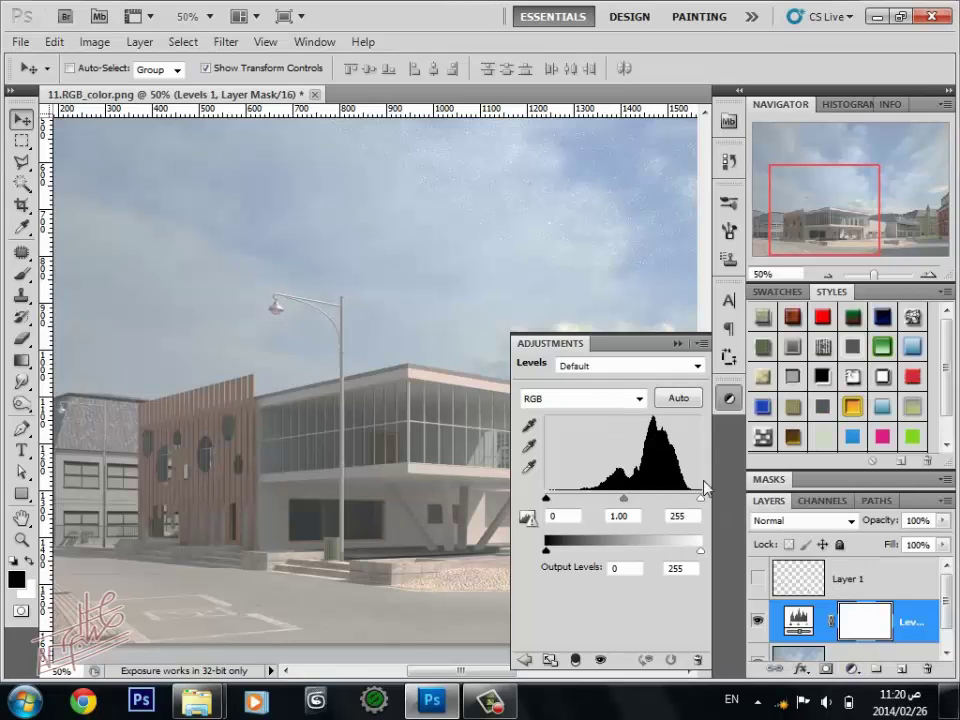
{"action": "left_click", "coordinate": [86, 40]}
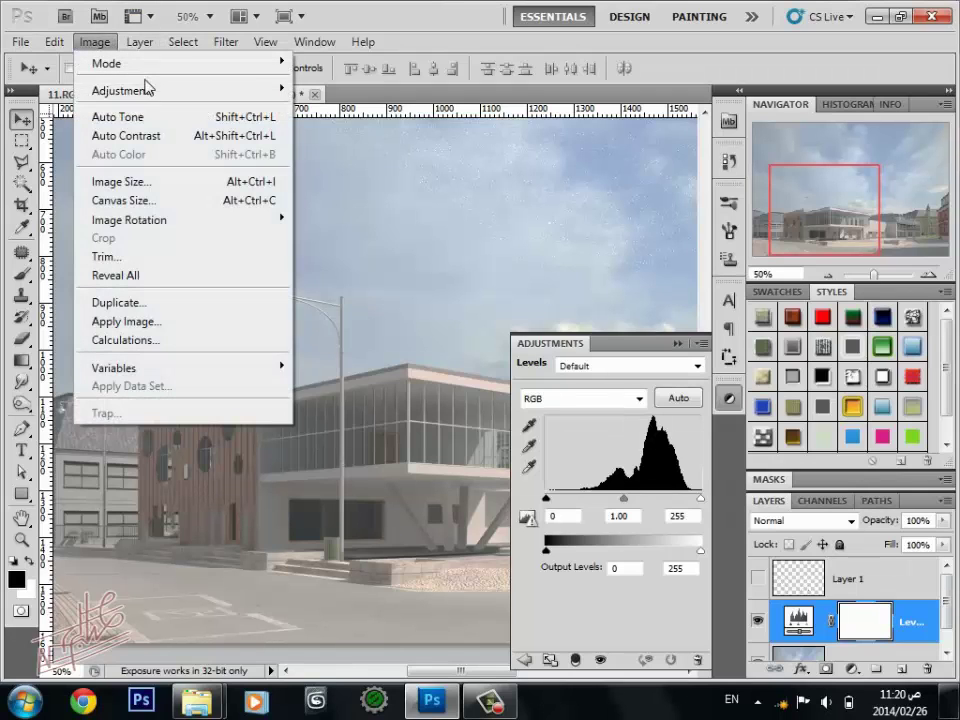
{"action": "mouse_move", "coordinate": [123, 90]}
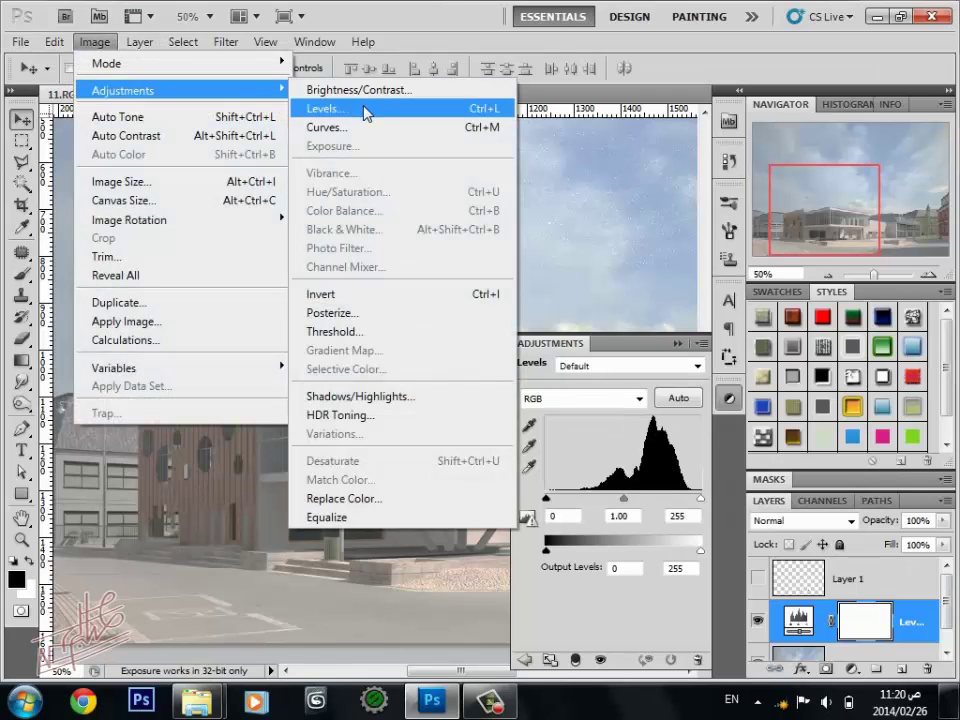
{"action": "key", "text": "Escape"}
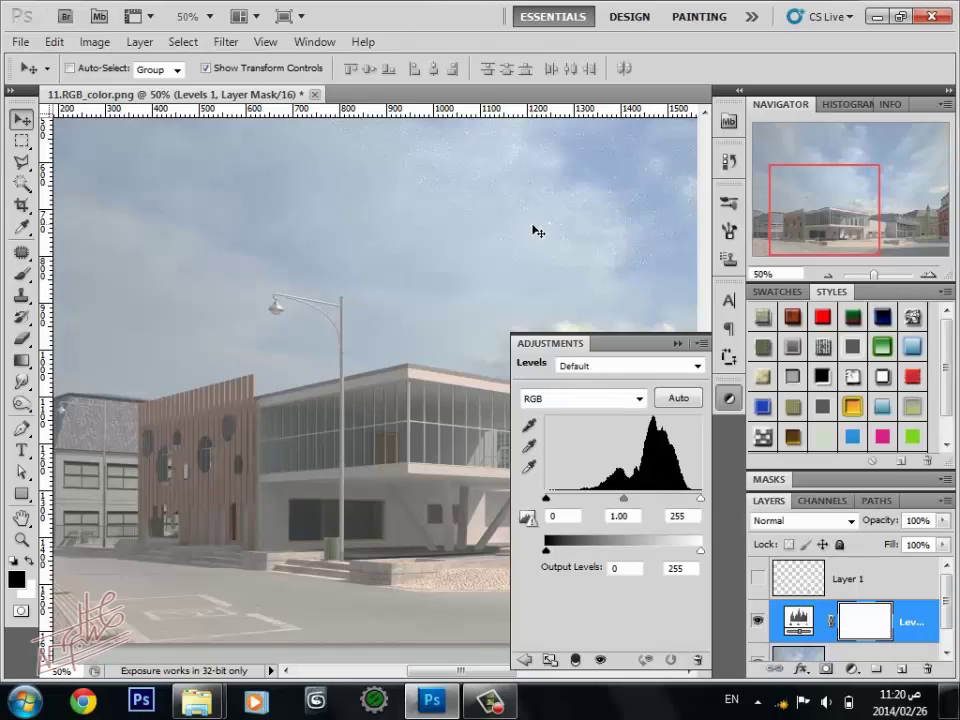
Step: Set Levels black input to 54 and midtones to 0.89 to deepen shadows
{"action": "left_click", "coordinate": [801, 622]}
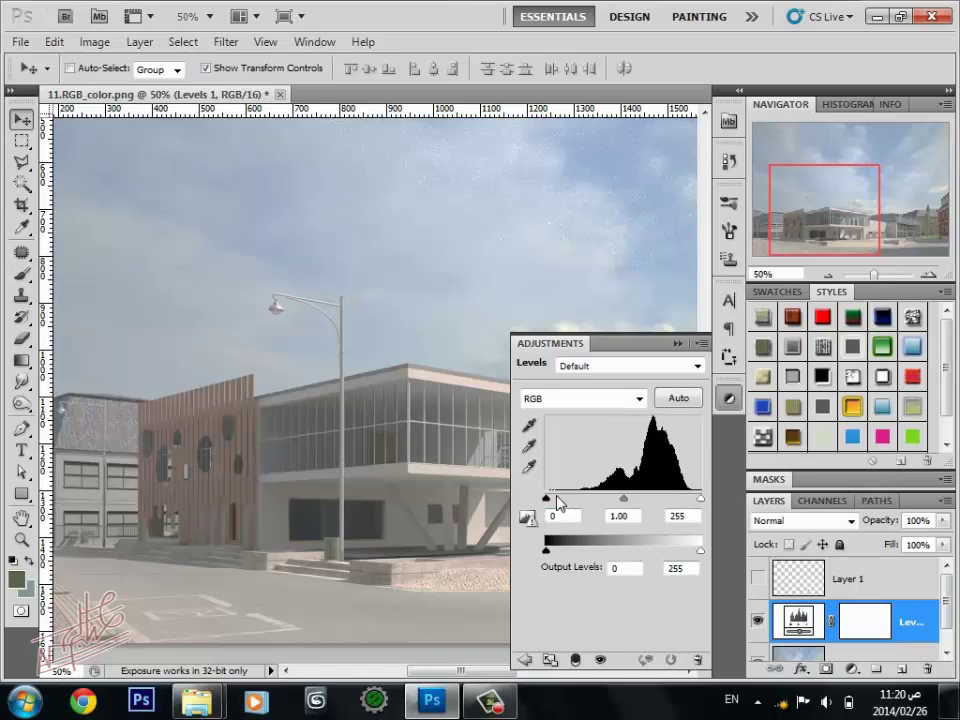
{"action": "left_click_drag", "start_coordinate": [546, 499], "coordinate": [579, 499]}
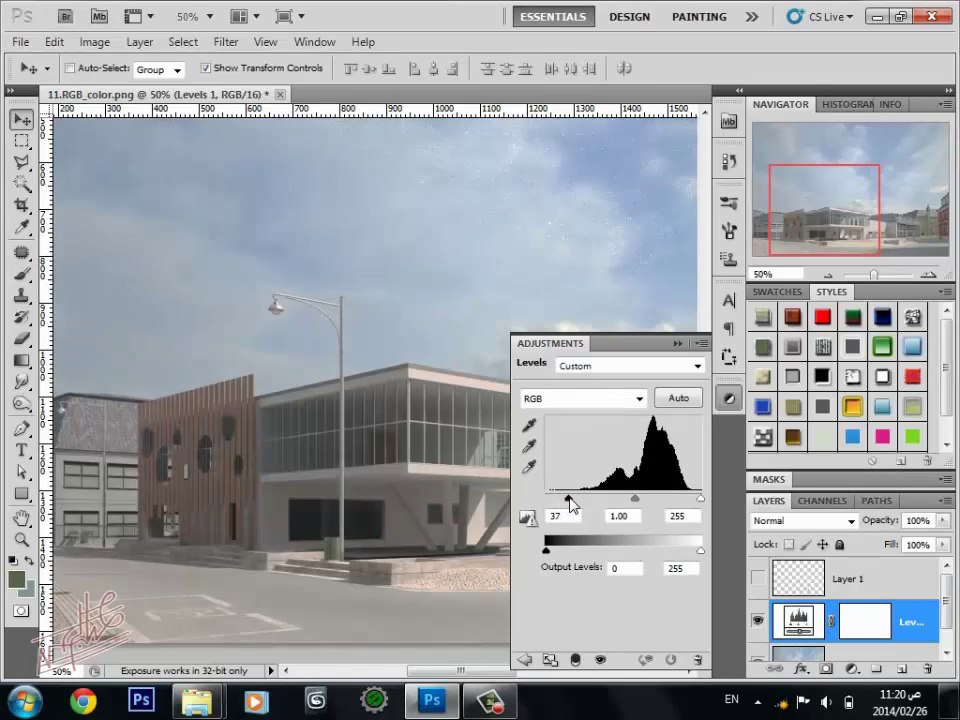
{"action": "left_click_drag", "start_coordinate": [640, 500], "coordinate": [646, 505]}
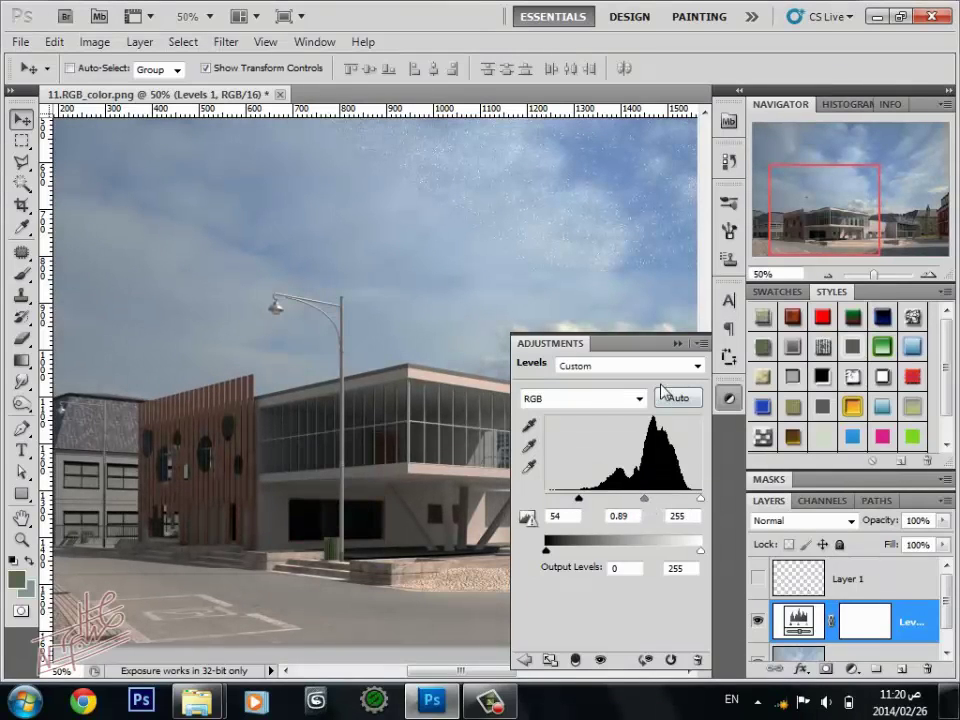
{"action": "left_click", "coordinate": [679, 343]}
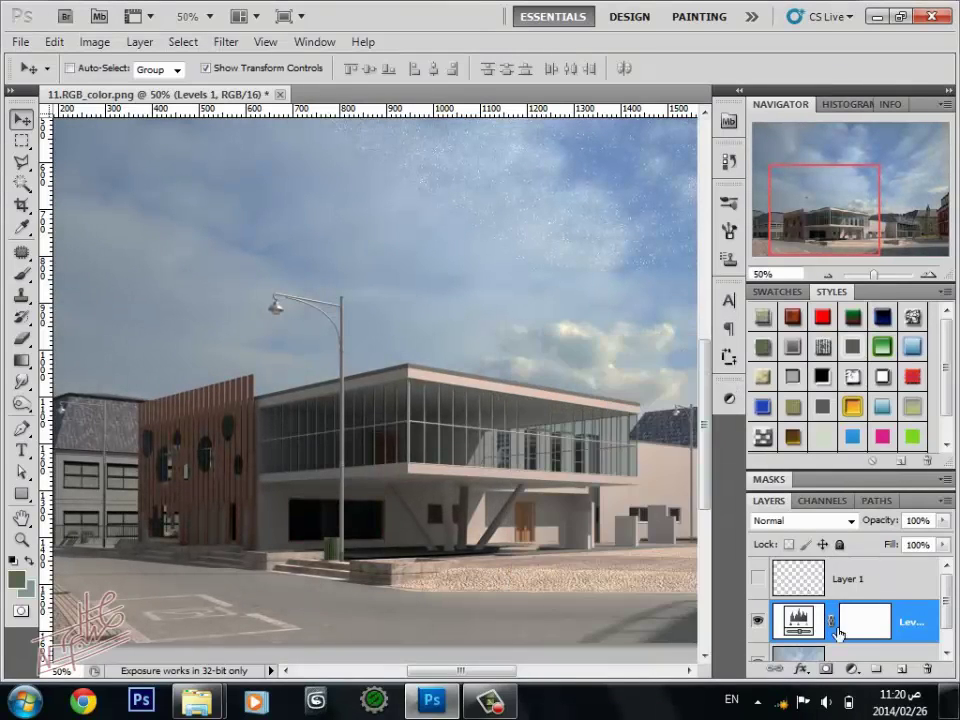
Step: Add a Brightness/Contrast adjustment layer with brightness 18 and contrast -2
{"action": "left_click", "coordinate": [801, 668]}
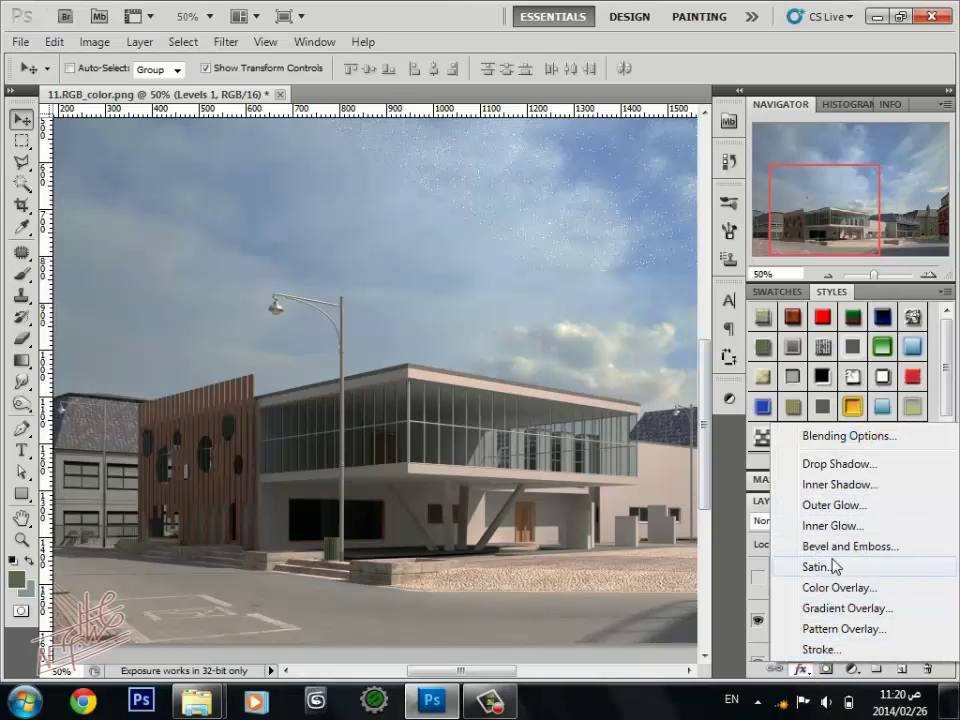
{"action": "left_click", "coordinate": [860, 671]}
{"action": "left_click", "coordinate": [858, 667]}
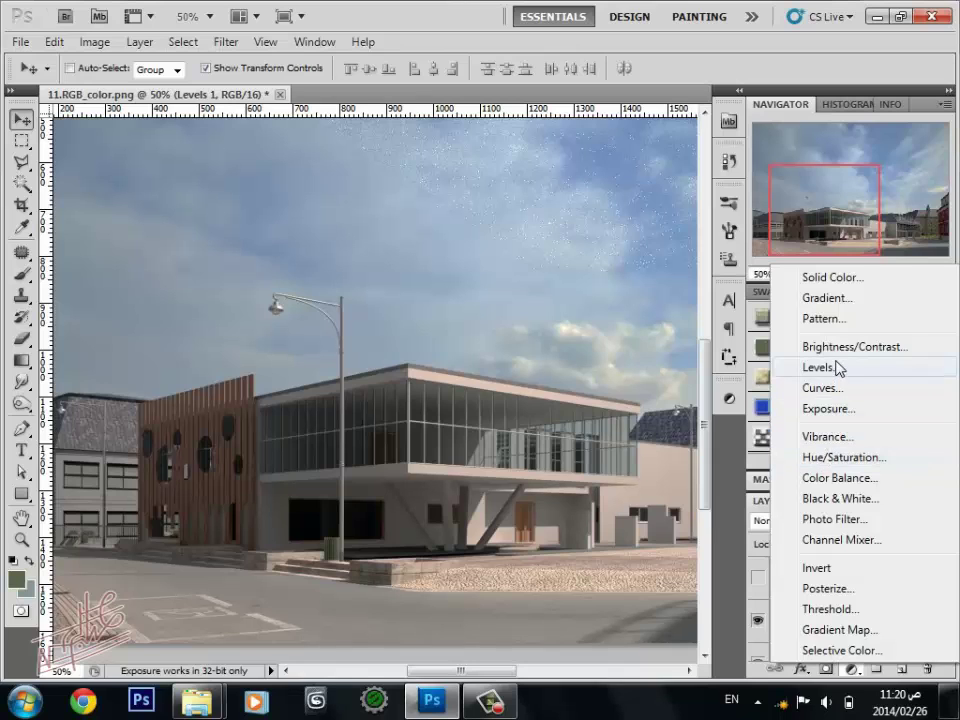
{"action": "left_click", "coordinate": [842, 348]}
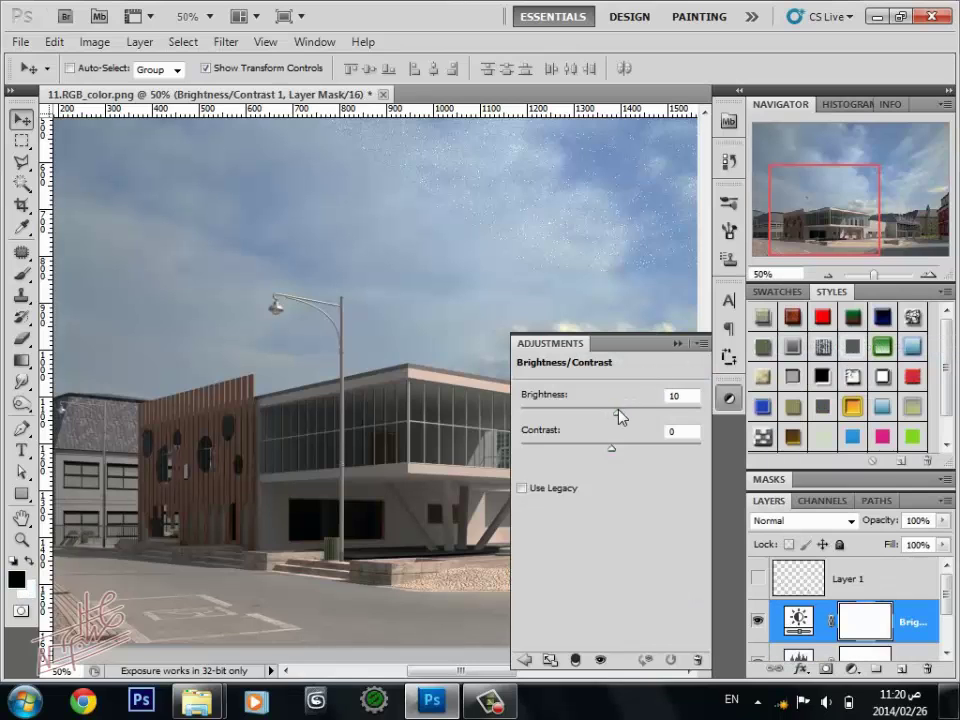
{"action": "left_click_drag", "start_coordinate": [613, 412], "coordinate": [622, 412]}
{"action": "mouse_move", "coordinate": [616, 446]}
{"action": "left_mouse_down"}
{"action": "mouse_move", "coordinate": [607, 449]}
{"action": "mouse_move", "coordinate": [626, 456]}
{"action": "left_mouse_up"}
{"action": "left_click", "coordinate": [676, 343]}
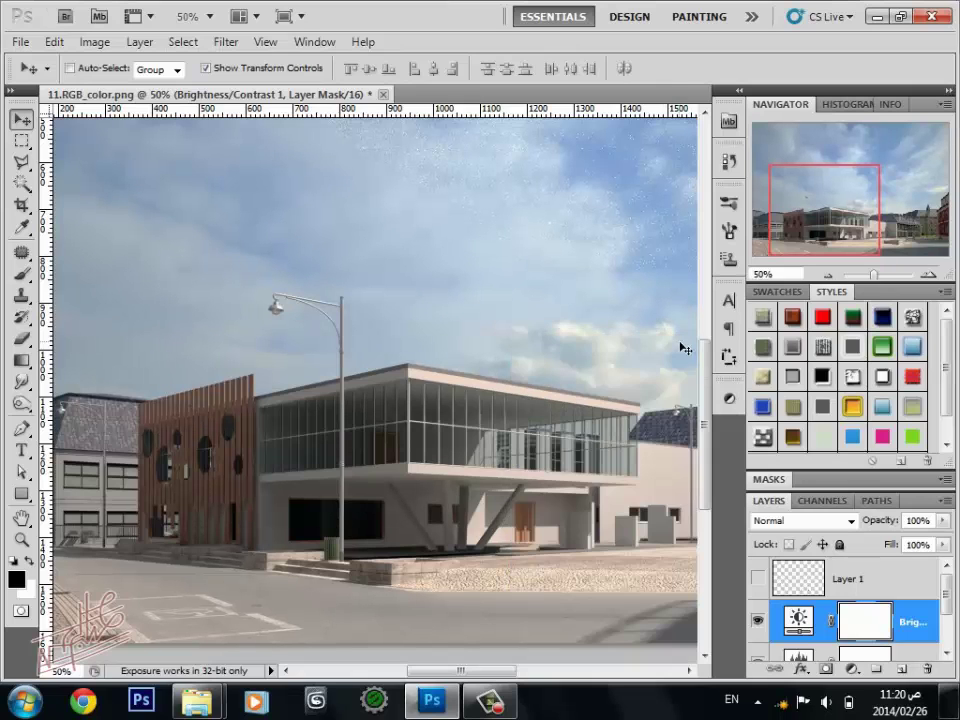
Step: Toggle the adjustment layers' visibility to compare the render before and after
{"action": "mouse_move", "coordinate": [523, 480]}
{"action": "left_mouse_down"}
{"action": "mouse_move", "coordinate": [537, 488]}
{"action": "mouse_move", "coordinate": [494, 398]}
{"action": "left_mouse_up"}
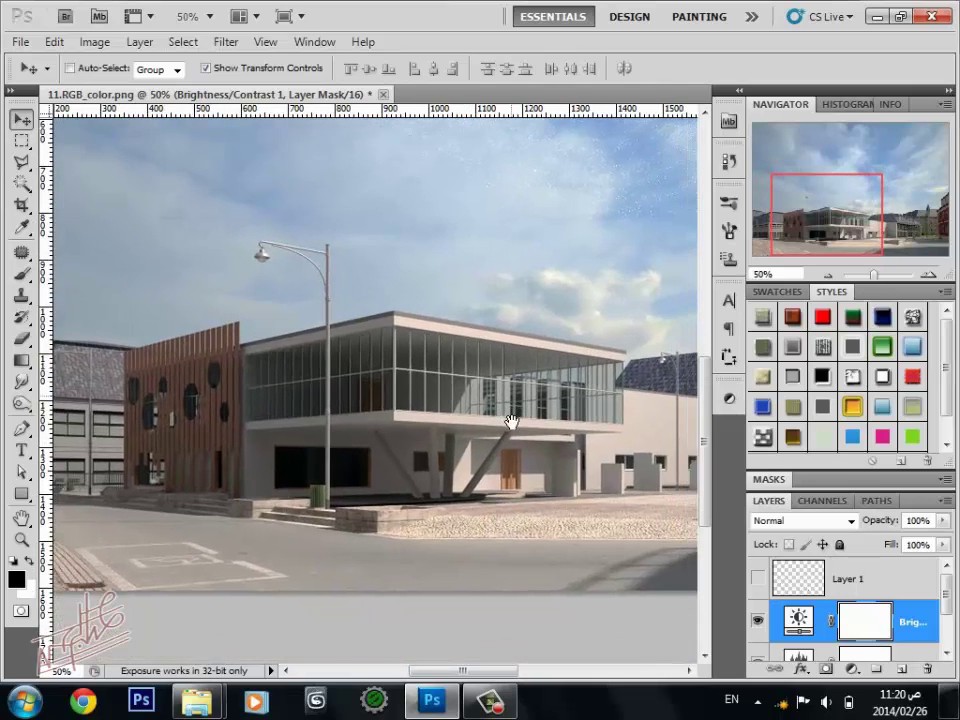
{"action": "scroll", "coordinate": [850, 600], "scroll_direction": "down", "scroll_amount": 1}
{"action": "left_click", "coordinate": [757, 578]}
{"action": "left_click", "coordinate": [757, 620]}
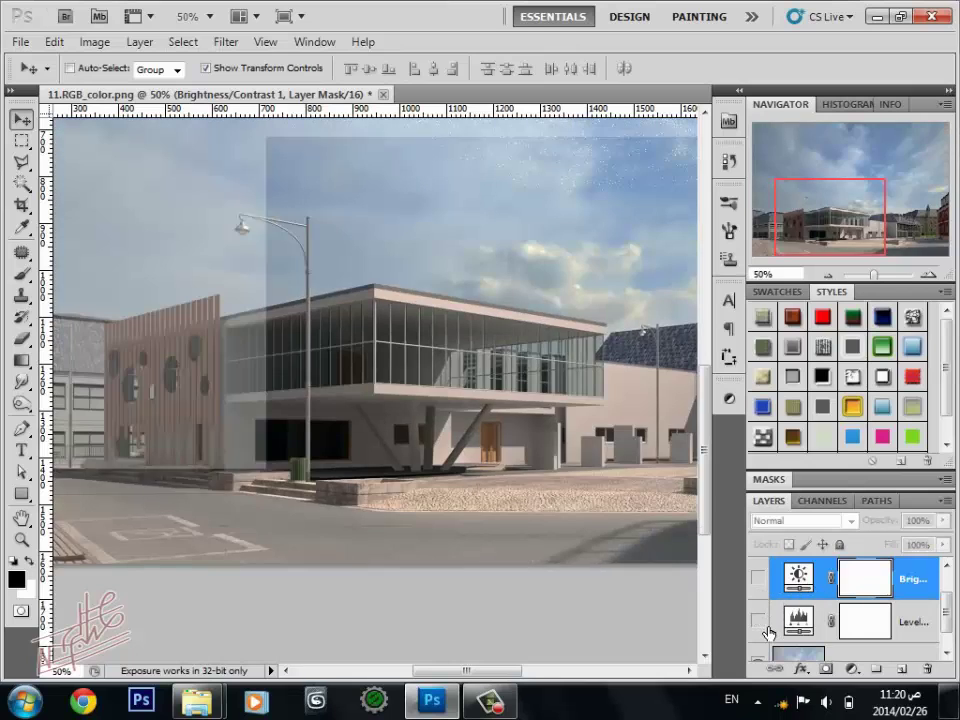
{"action": "left_click", "coordinate": [757, 620]}
{"action": "left_click", "coordinate": [757, 578]}
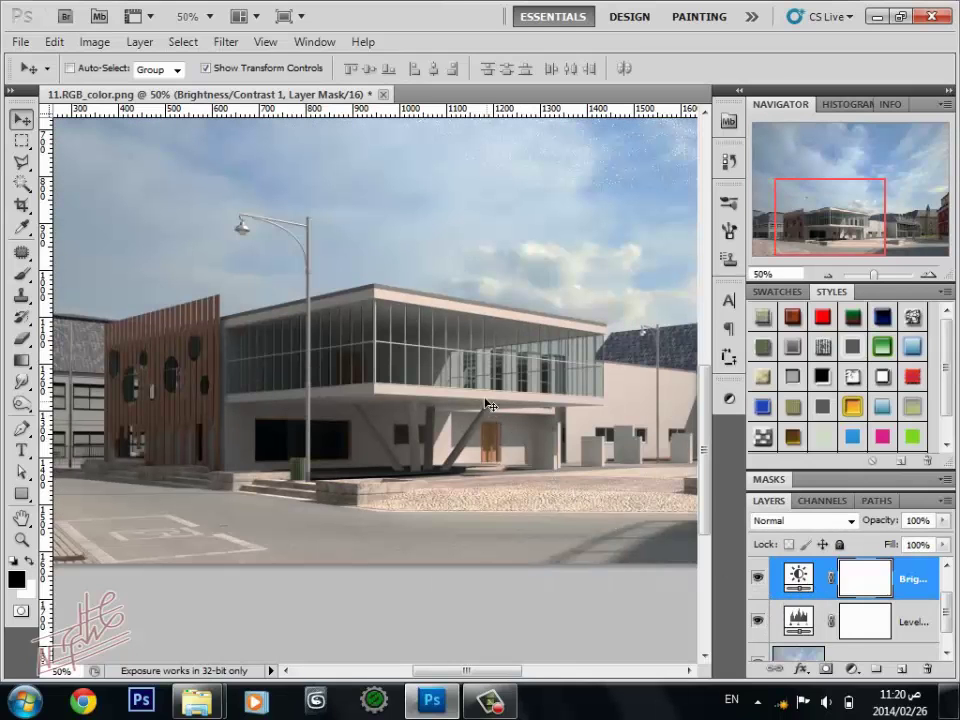
{"action": "left_click_drag", "start_coordinate": [446, 344], "coordinate": [478, 403]}
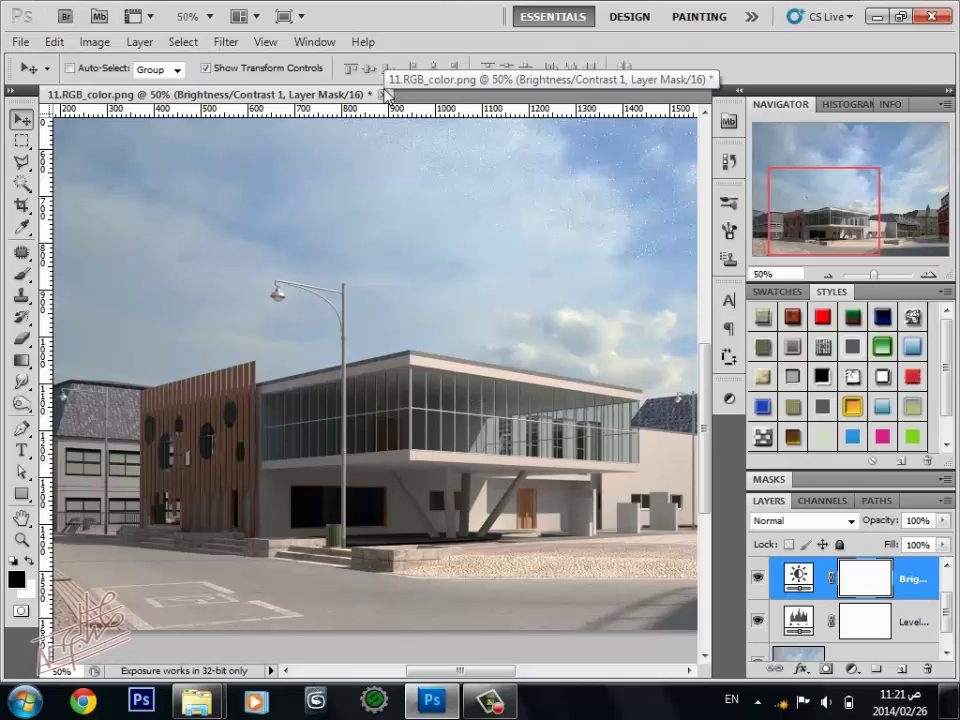
Step: Create a new empty Layer 2 directly above Layer 0
{"action": "scroll", "coordinate": [550, 436], "scroll_direction": "down", "scroll_amount": 1}
{"action": "scroll", "coordinate": [813, 611], "scroll_direction": "down", "scroll_amount": 1}
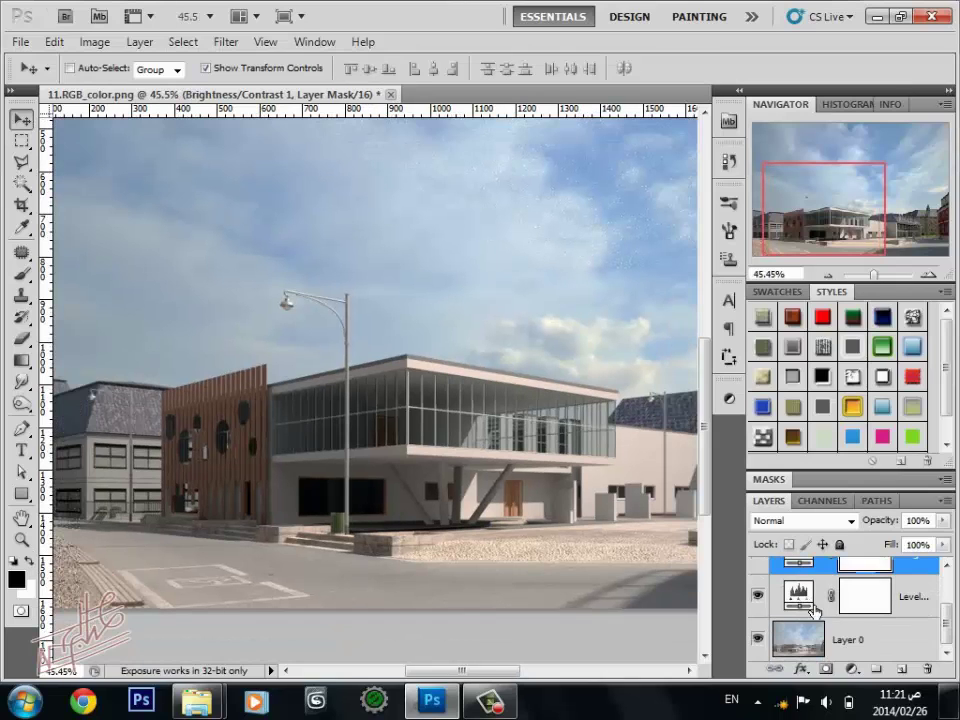
{"action": "left_click", "coordinate": [830, 636]}
{"action": "scroll", "coordinate": [830, 615], "scroll_direction": "up", "scroll_amount": 1}
{"action": "left_click", "coordinate": [808, 590]}
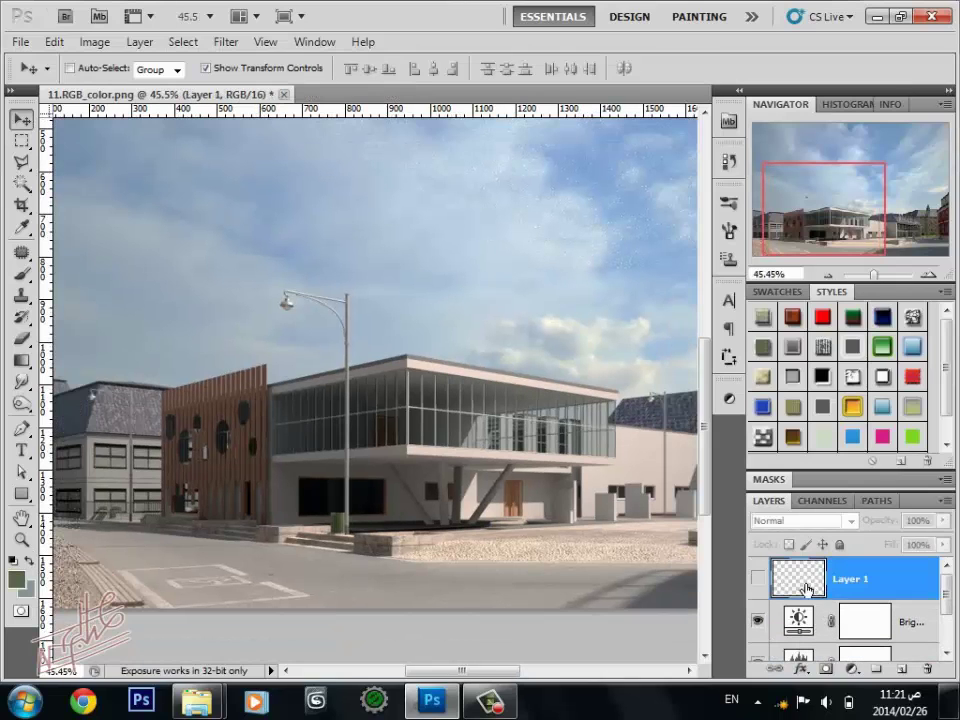
{"action": "scroll", "coordinate": [830, 615], "scroll_direction": "down", "scroll_amount": 1}
{"action": "left_click", "coordinate": [830, 636]}
{"action": "left_click", "coordinate": [876, 668]}
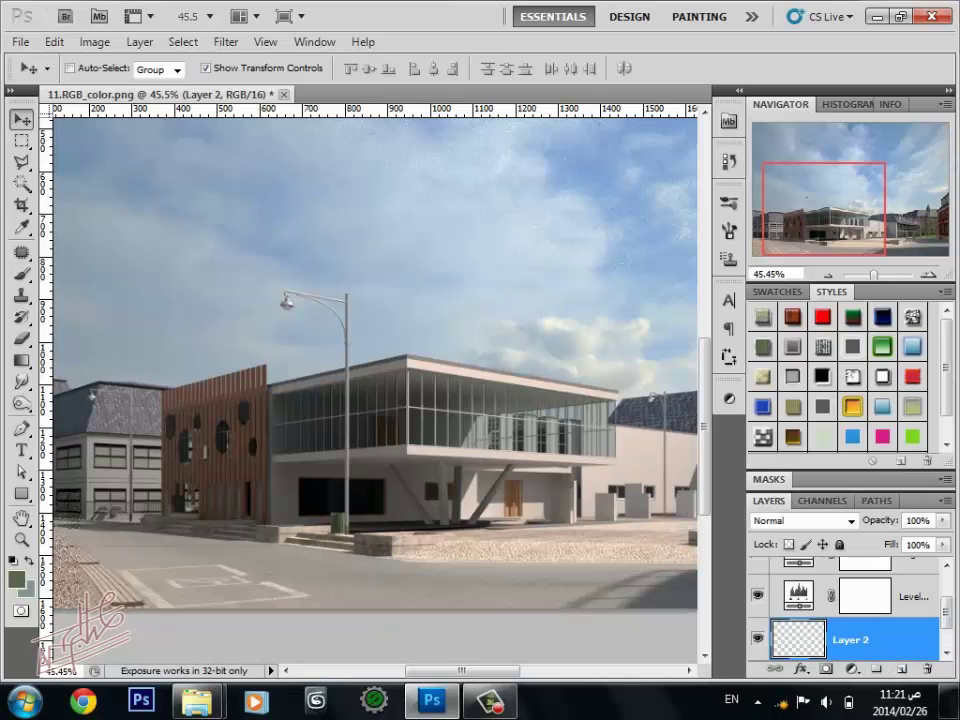
Step: Zoom the render to 66.67% and switch to the Brush tool over the left buildings
{"action": "scroll", "coordinate": [434, 351], "scroll_direction": "right", "scroll_amount": 2}
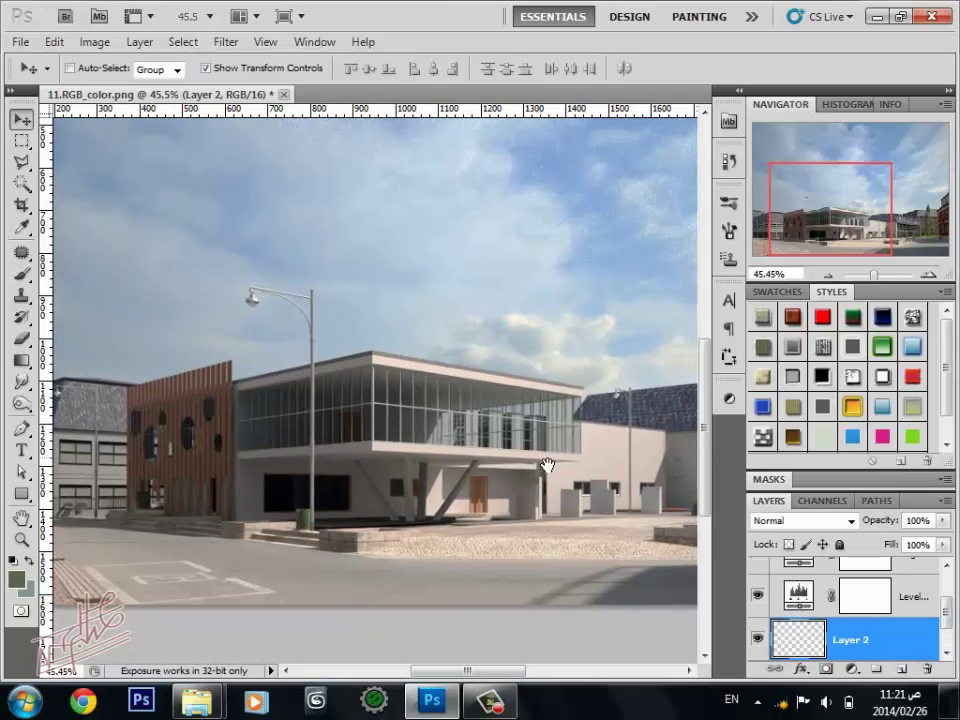
{"action": "left_click", "coordinate": [929, 274]}
{"action": "scroll", "coordinate": [641, 401], "scroll_direction": "right", "scroll_amount": 3}
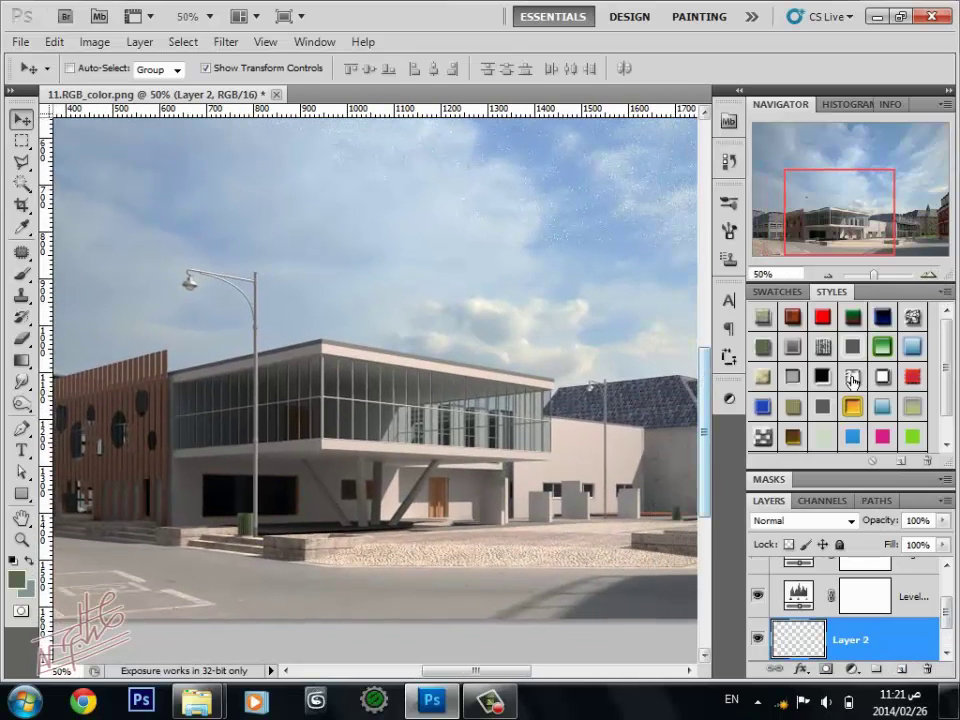
{"action": "left_click", "coordinate": [929, 274]}
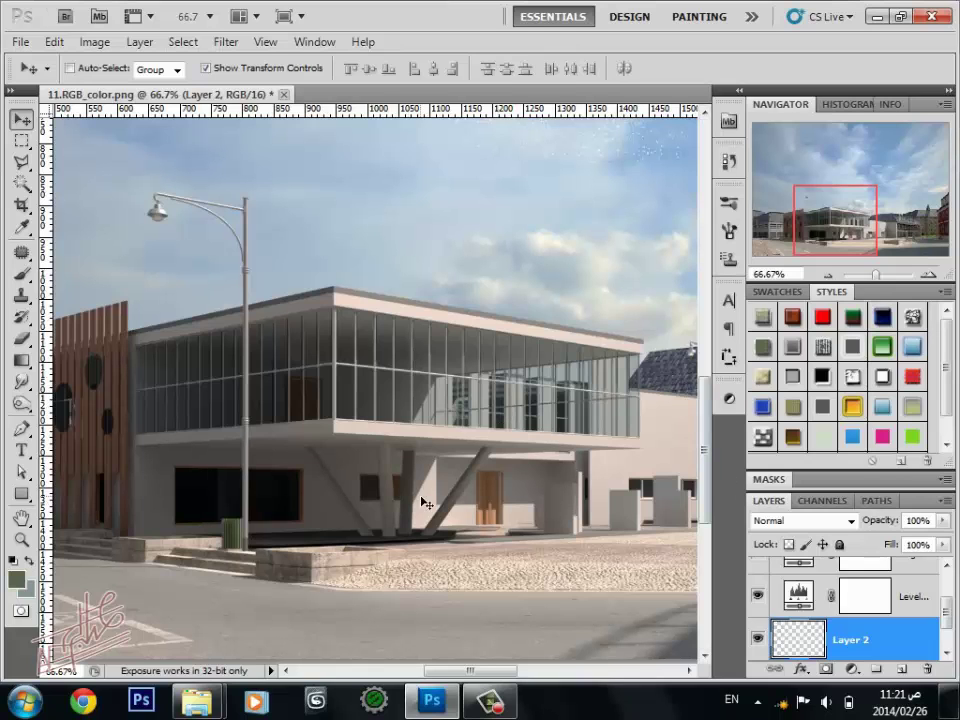
{"action": "key", "text": "b"}
{"action": "left_click_drag", "start_coordinate": [427, 503], "coordinate": [480, 520]}
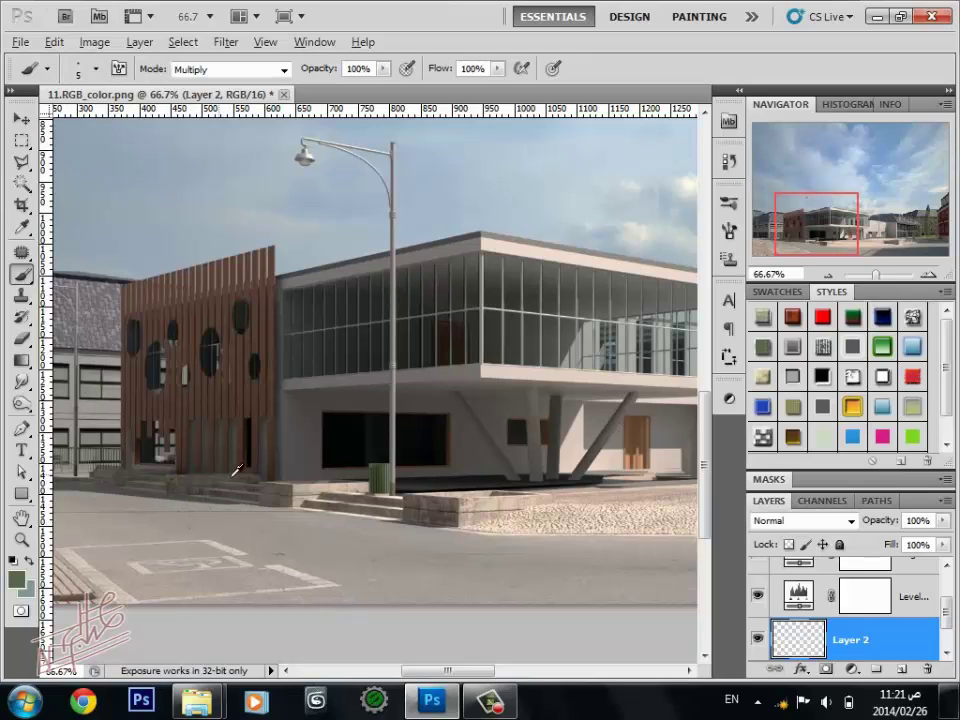
Step: Sample a light pinkish-white colour and sketch a standing person and a small distant figure
{"action": "left_click", "coordinate": [441, 377], "text": "alt"}
{"action": "left_click", "coordinate": [505, 373], "text": "alt"}
{"action": "left_click_drag", "start_coordinate": [224, 502], "coordinate": [228, 500]}
{"action": "mouse_move", "coordinate": [218, 595]}
{"action": "left_mouse_down"}
{"action": "mouse_move", "coordinate": [250, 555]}
{"action": "mouse_move", "coordinate": [262, 580]}
{"action": "left_mouse_up"}
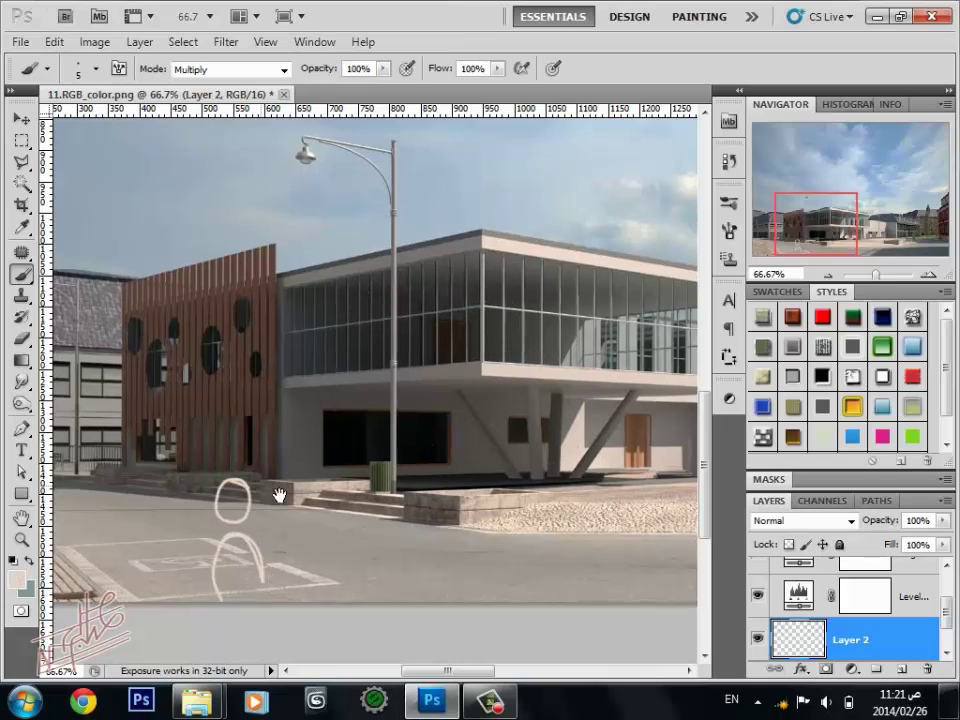
{"action": "left_click_drag", "start_coordinate": [153, 502], "coordinate": [251, 568]}
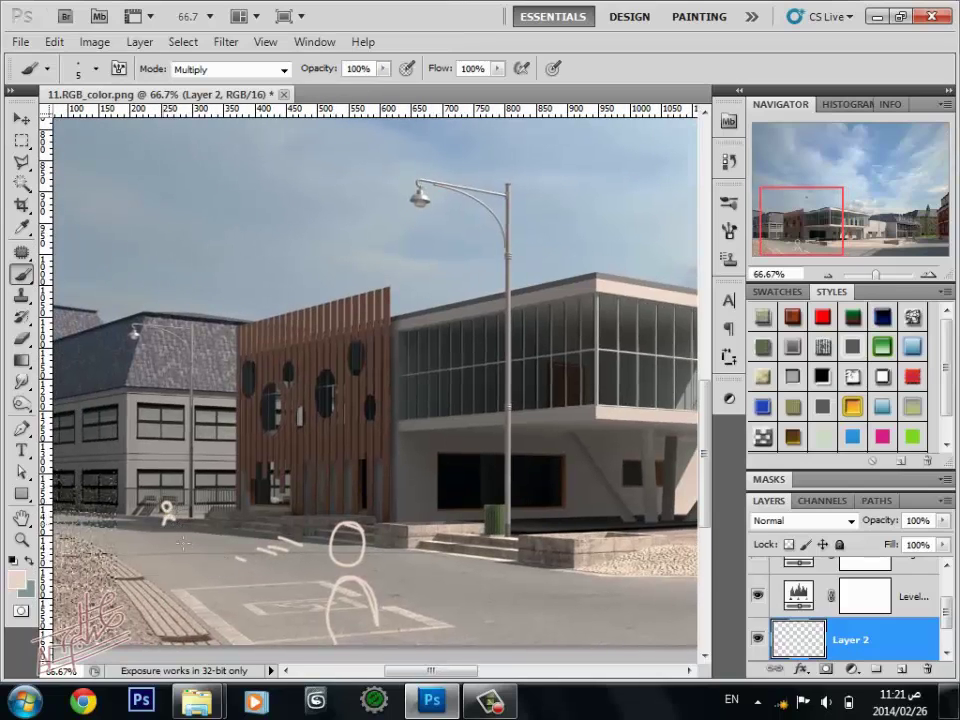
{"action": "mouse_move", "coordinate": [167, 518]}
{"action": "left_mouse_down"}
{"action": "mouse_move", "coordinate": [169, 548]}
{"action": "mouse_move", "coordinate": [217, 527]}
{"action": "mouse_move", "coordinate": [215, 550]}
{"action": "left_mouse_up"}
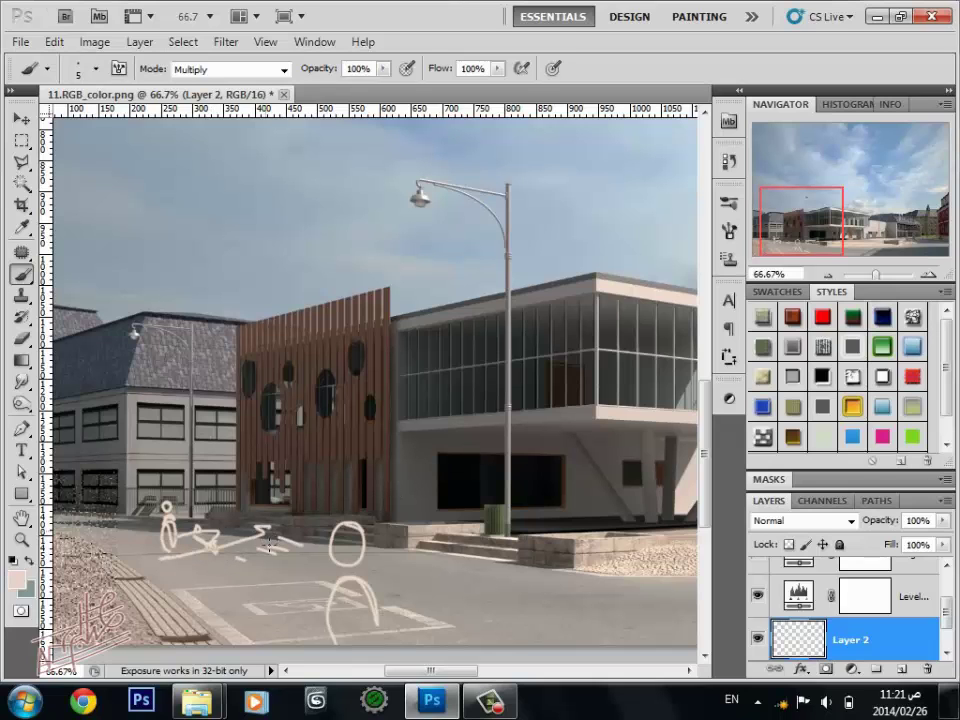
Step: Draw light arrow lines across the road in front of the right building
{"action": "mouse_move", "coordinate": [422, 510]}
{"action": "left_mouse_down"}
{"action": "mouse_move", "coordinate": [388, 480]}
{"action": "mouse_move", "coordinate": [330, 493]}
{"action": "mouse_move", "coordinate": [500, 520]}
{"action": "mouse_move", "coordinate": [555, 548]}
{"action": "left_mouse_up"}
{"action": "mouse_move", "coordinate": [305, 517]}
{"action": "left_mouse_down"}
{"action": "mouse_move", "coordinate": [470, 530]}
{"action": "mouse_move", "coordinate": [475, 548]}
{"action": "left_mouse_up"}
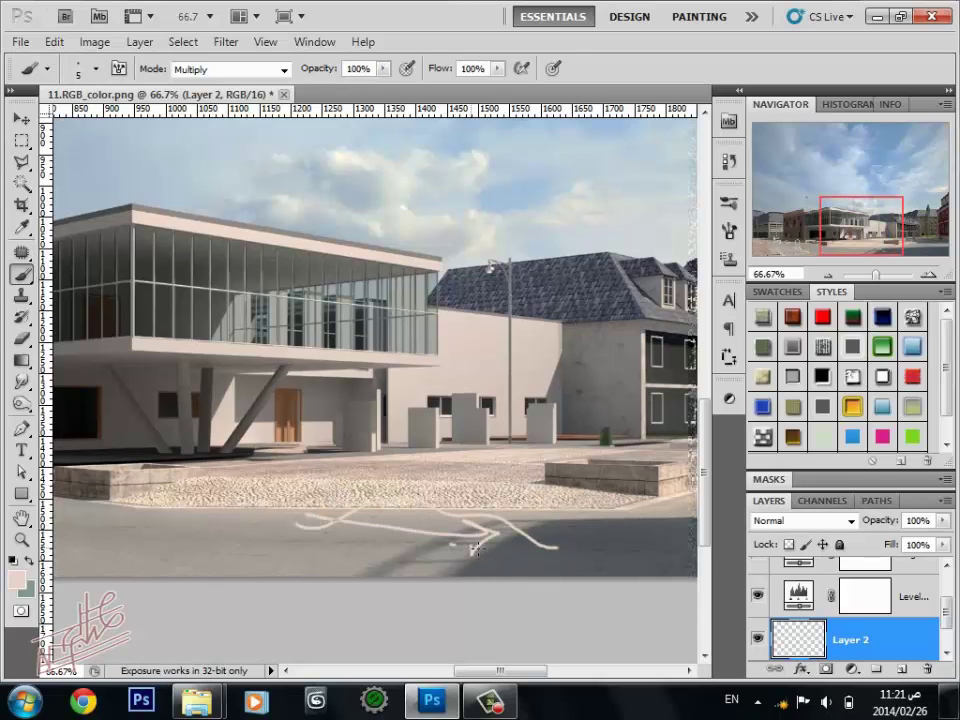
{"action": "scroll", "coordinate": [444, 480], "scroll_direction": "up", "scroll_amount": 2}
{"action": "scroll", "coordinate": [450, 503], "scroll_direction": "up", "scroll_amount": 1}
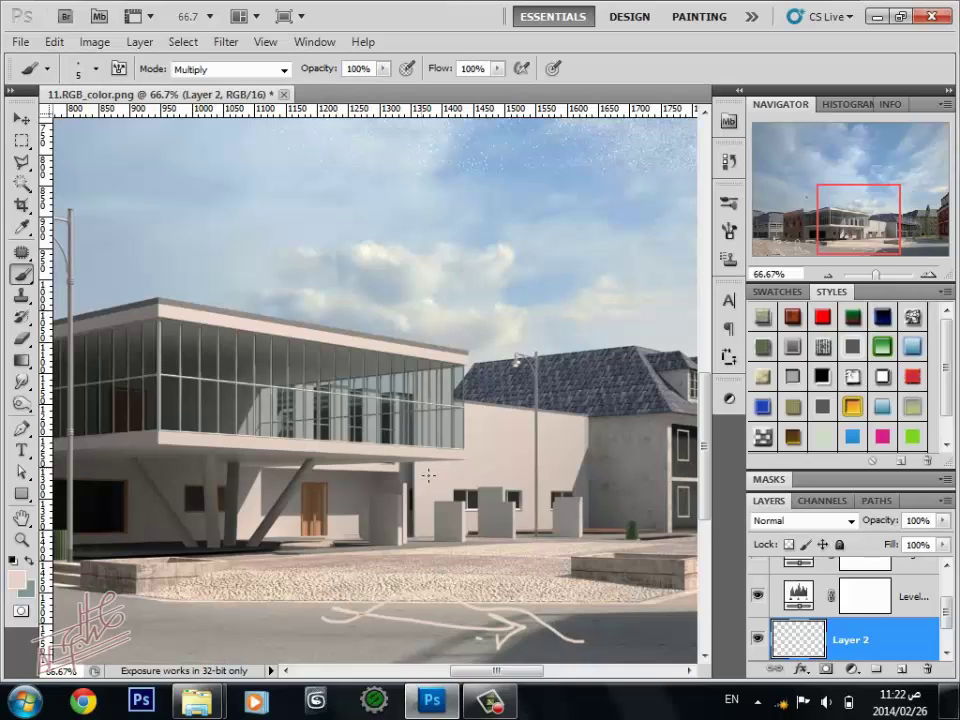
{"action": "left_click_drag", "start_coordinate": [401, 420], "coordinate": [393, 427]}
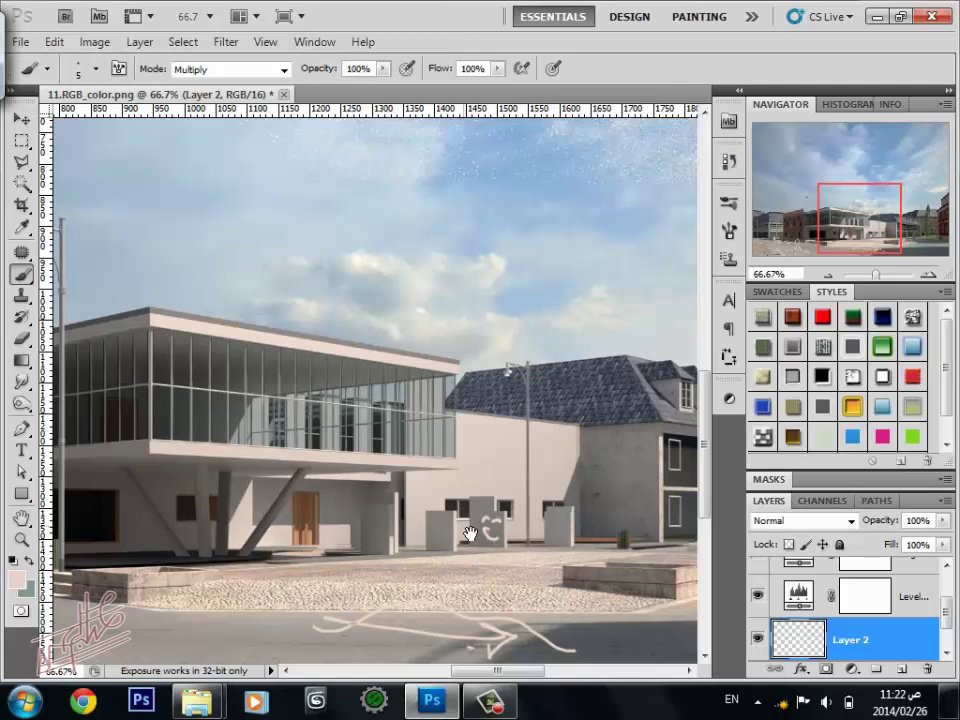
{"action": "left_click_drag", "start_coordinate": [437, 533], "coordinate": [449, 533]}
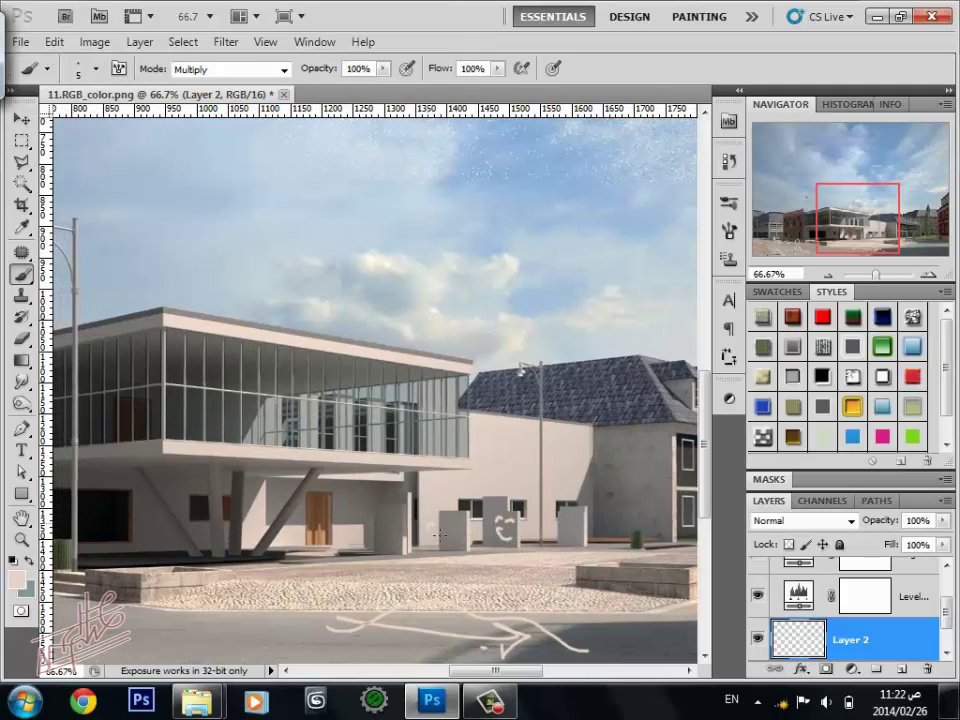
Step: Sketch a seated figure by the plaza blocks, a group near the steps, and two upper-floor figures
{"action": "left_click_drag", "start_coordinate": [433, 540], "coordinate": [505, 545]}
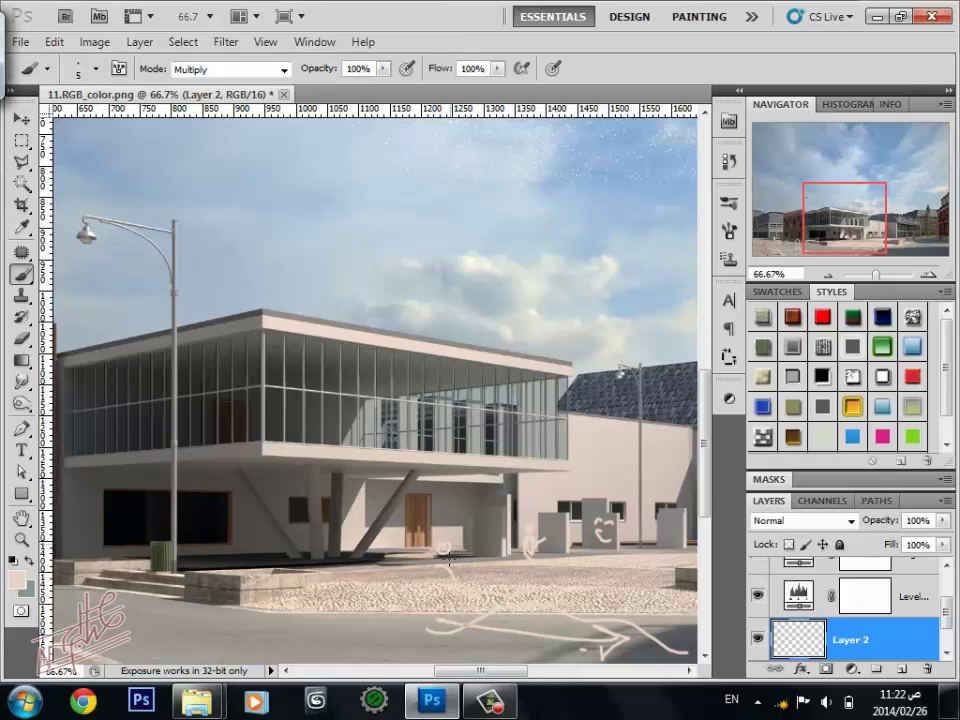
{"action": "left_click_drag", "start_coordinate": [278, 556], "coordinate": [354, 574]}
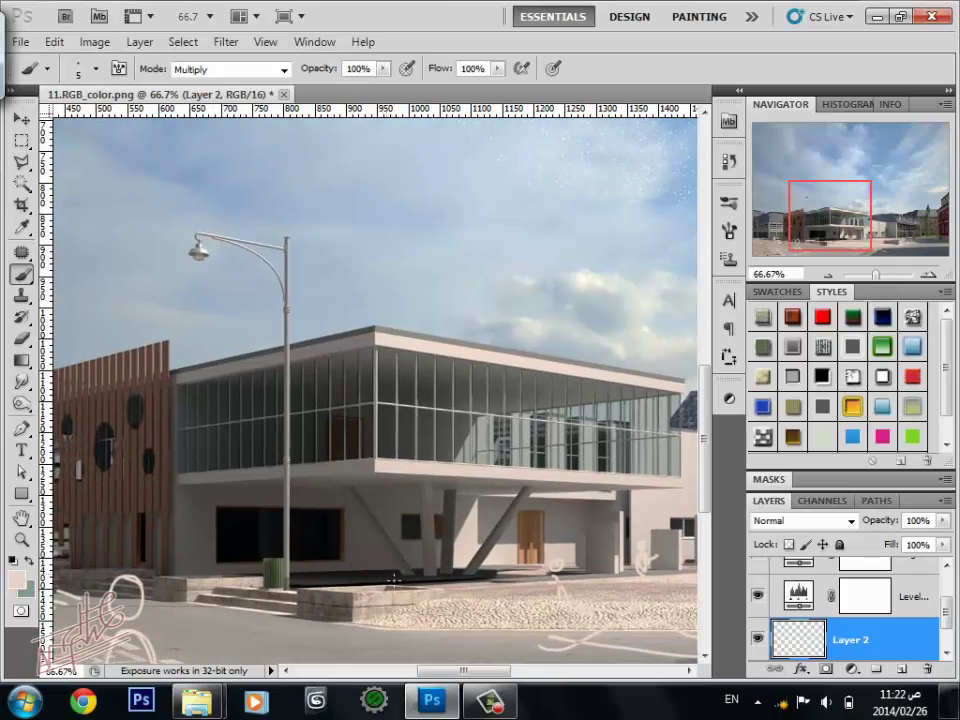
{"action": "mouse_move", "coordinate": [368, 553]}
{"action": "left_mouse_down"}
{"action": "mouse_move", "coordinate": [397, 566]}
{"action": "mouse_move", "coordinate": [333, 576]}
{"action": "left_mouse_up"}
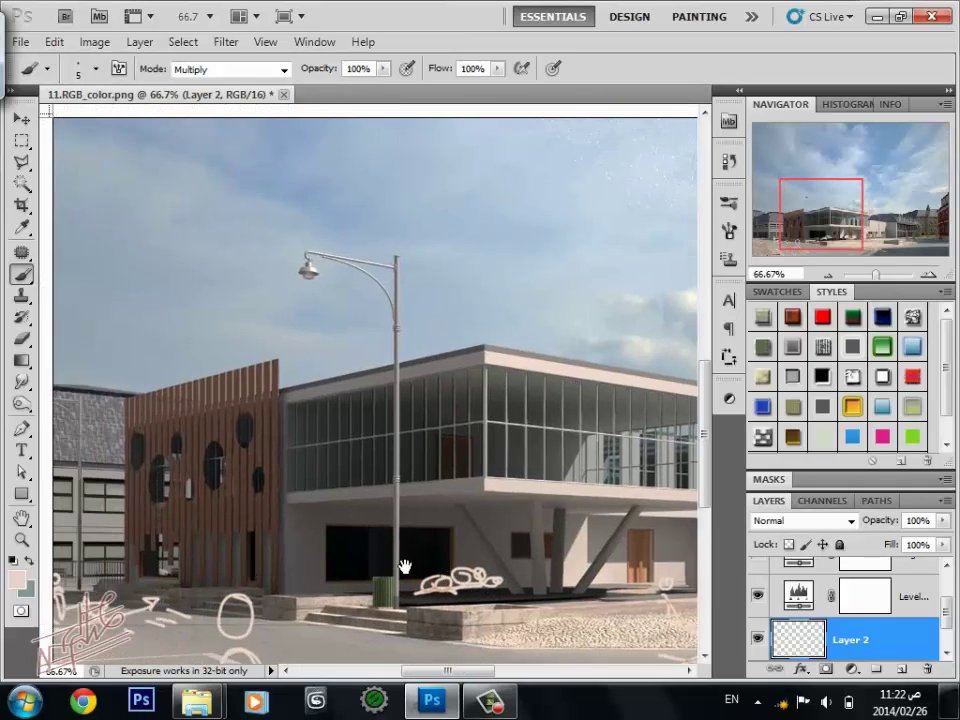
{"action": "left_click_drag", "start_coordinate": [333, 529], "coordinate": [381, 574]}
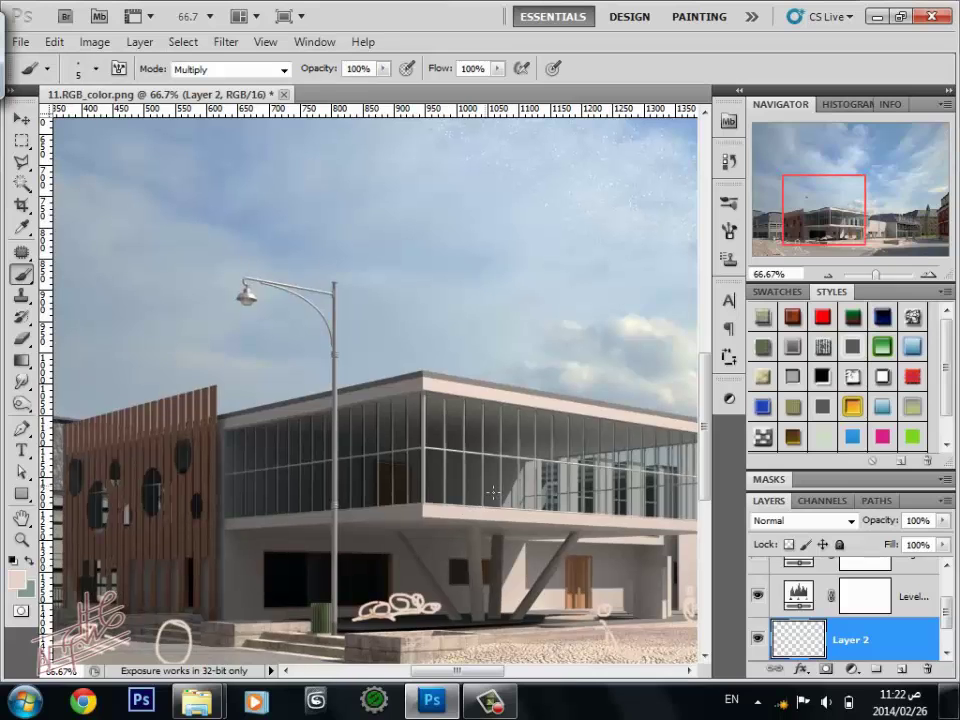
{"action": "left_click", "coordinate": [488, 483]}
{"action": "left_click", "coordinate": [489, 492]}
Step: Add a small sketched figure near the plaza wall on the right
{"action": "scroll", "coordinate": [400, 520], "scroll_direction": "right", "scroll_amount": 2}
{"action": "scroll", "coordinate": [400, 520], "scroll_direction": "right", "scroll_amount": 3}
{"action": "scroll", "coordinate": [400, 520], "scroll_direction": "right", "scroll_amount": 3}
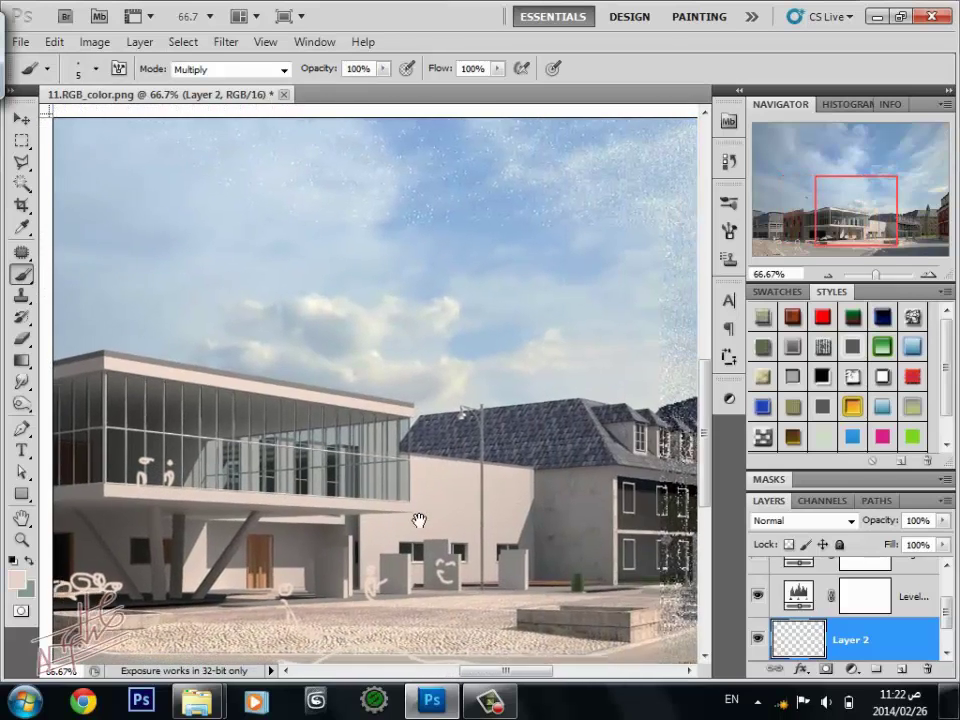
{"action": "scroll", "coordinate": [400, 520], "scroll_direction": "right", "scroll_amount": 1}
{"action": "left_click_drag", "start_coordinate": [396, 527], "coordinate": [360, 505]}
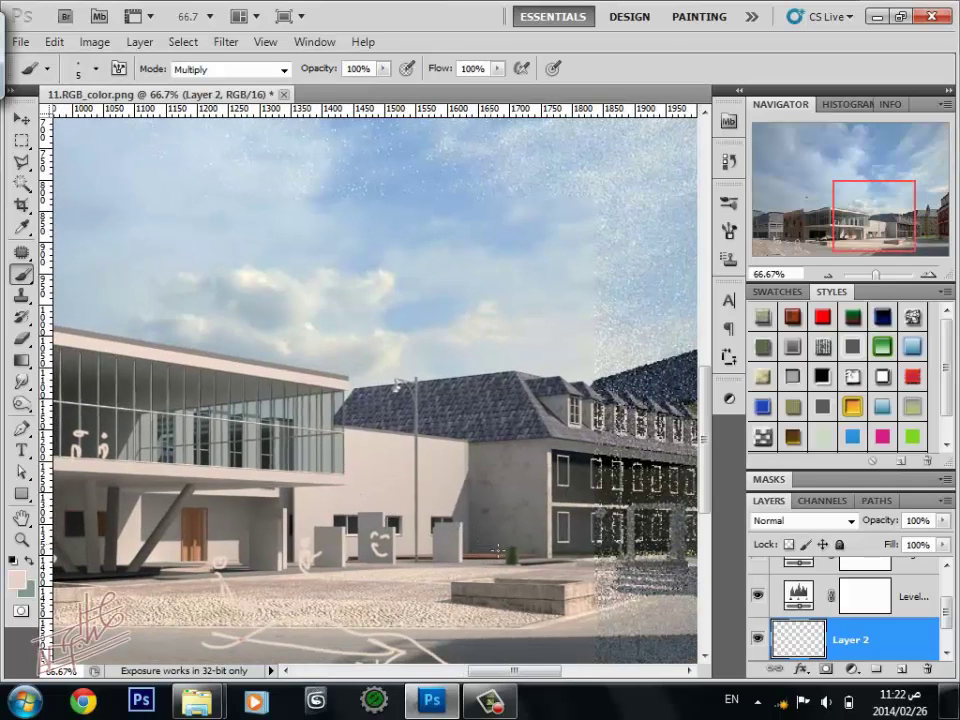
{"action": "left_click", "coordinate": [490, 541]}
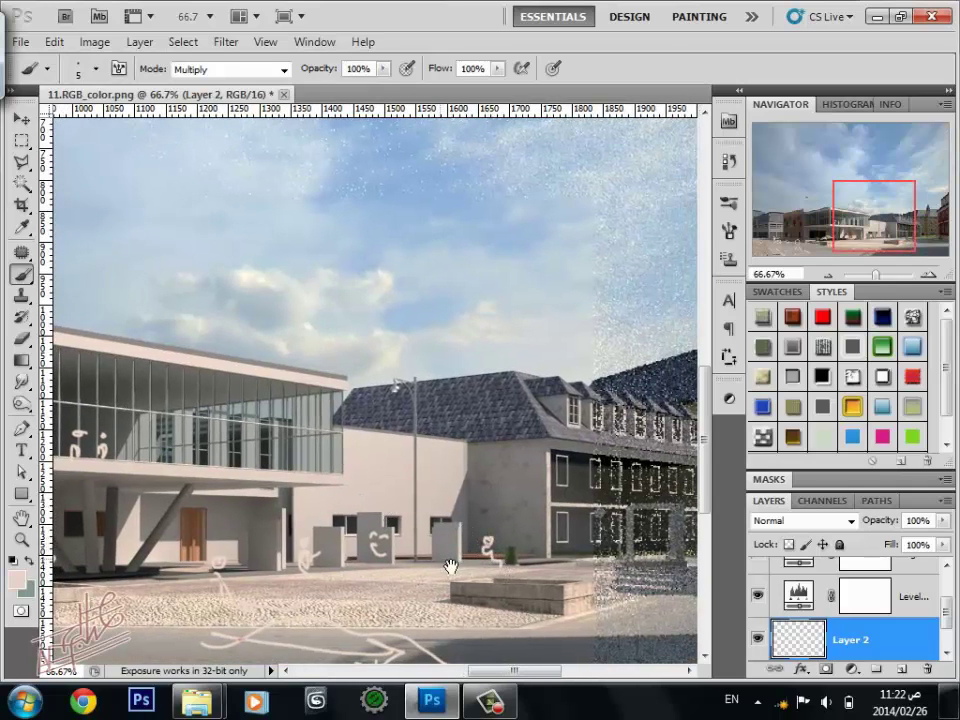
{"action": "left_click_drag", "start_coordinate": [450, 563], "coordinate": [435, 501]}
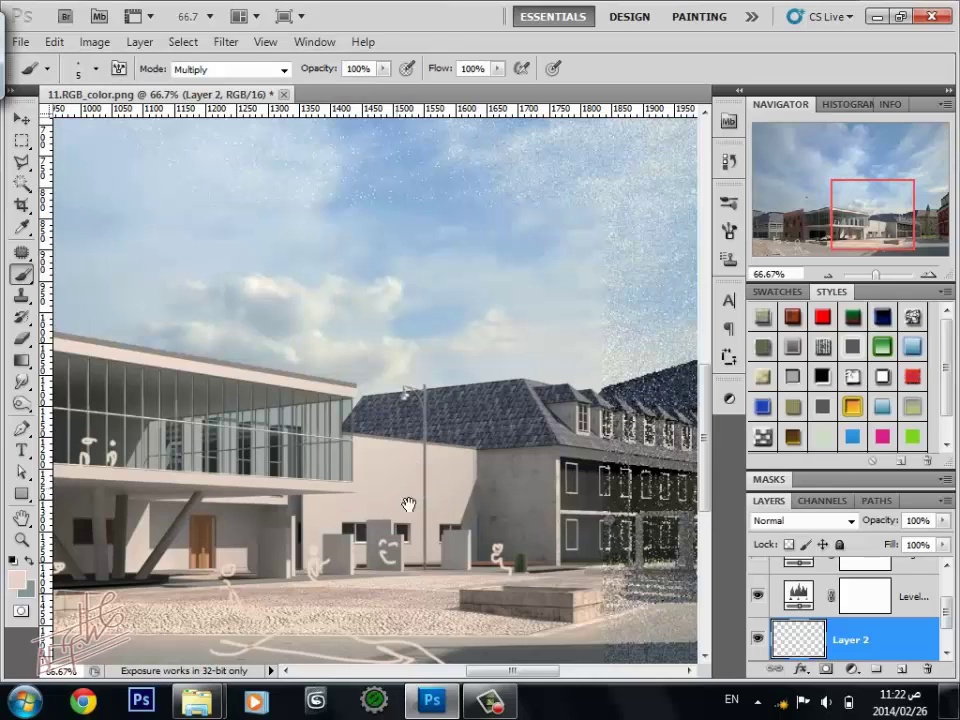
{"action": "left_click_drag", "start_coordinate": [422, 471], "coordinate": [426, 490]}
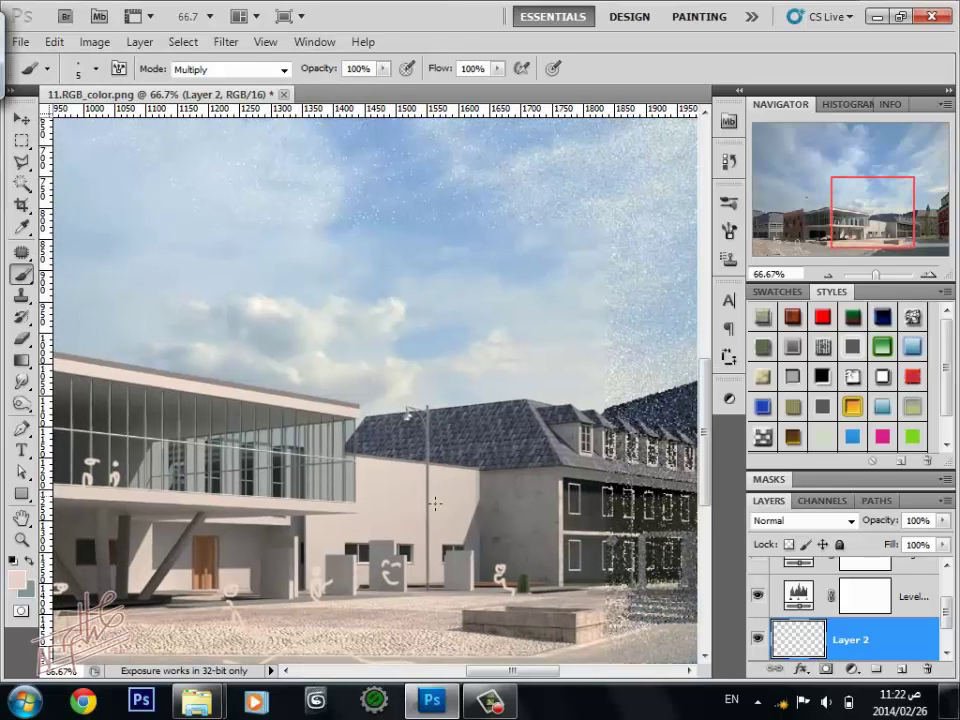
Step: Sample dark green and sketch a tree with a looped canopy and trunk before the pale wall
{"action": "left_click", "coordinate": [500, 576], "text": "alt"}
{"action": "mouse_move", "coordinate": [440, 474]}
{"action": "left_mouse_down"}
{"action": "mouse_move", "coordinate": [412, 540]}
{"action": "mouse_move", "coordinate": [419, 536]}
{"action": "left_mouse_up"}
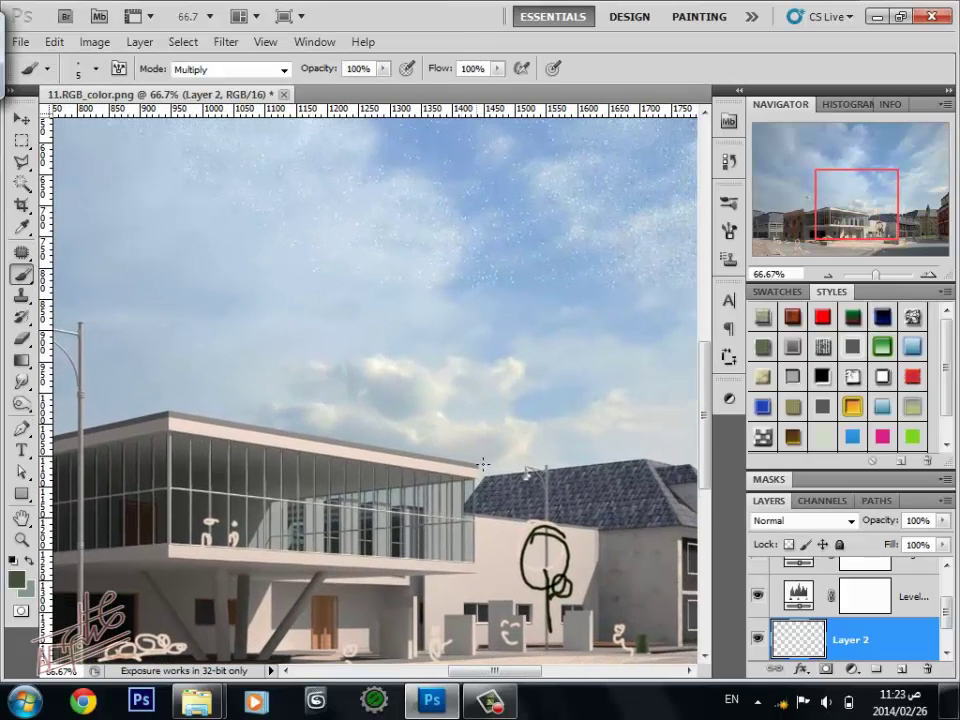
{"action": "mouse_move", "coordinate": [476, 355]}
{"action": "left_mouse_down"}
{"action": "mouse_move", "coordinate": [489, 369]}
{"action": "mouse_move", "coordinate": [482, 364]}
{"action": "mouse_move", "coordinate": [468, 418]}
{"action": "left_mouse_up"}
{"action": "mouse_move", "coordinate": [414, 459]}
{"action": "left_mouse_down"}
{"action": "mouse_move", "coordinate": [450, 469]}
{"action": "mouse_move", "coordinate": [418, 467]}
{"action": "mouse_move", "coordinate": [429, 456]}
{"action": "mouse_move", "coordinate": [399, 461]}
{"action": "mouse_move", "coordinate": [446, 489]}
{"action": "mouse_move", "coordinate": [452, 476]}
{"action": "mouse_move", "coordinate": [439, 491]}
{"action": "mouse_move", "coordinate": [470, 489]}
{"action": "mouse_move", "coordinate": [448, 476]}
{"action": "left_mouse_up"}
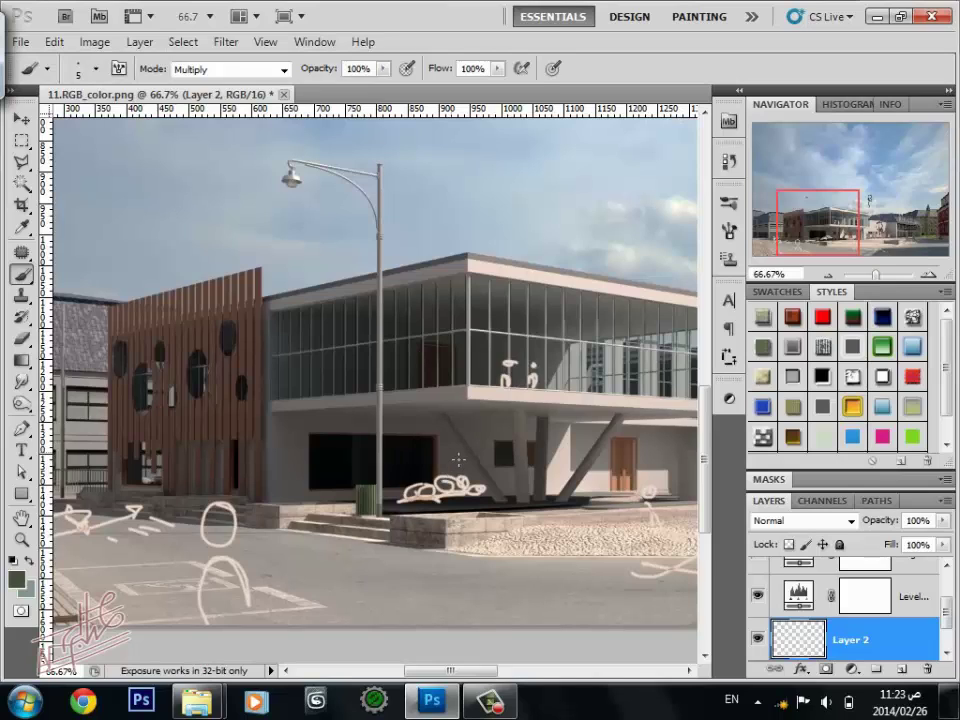